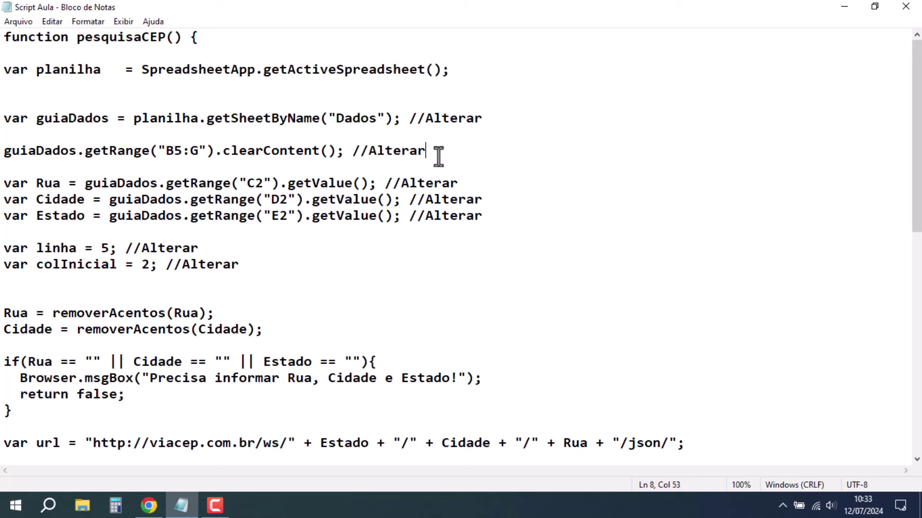
# - Select and copy the entire pesquisaCEP script in Notepad
pyautogui.rightClick(428, 153)
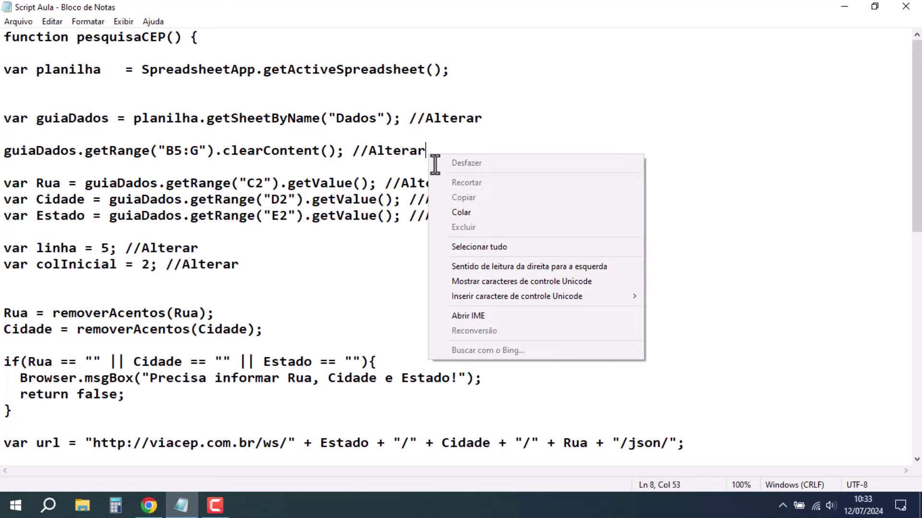
pyautogui.click(486, 252)
pyautogui.rightClick(314, 193)
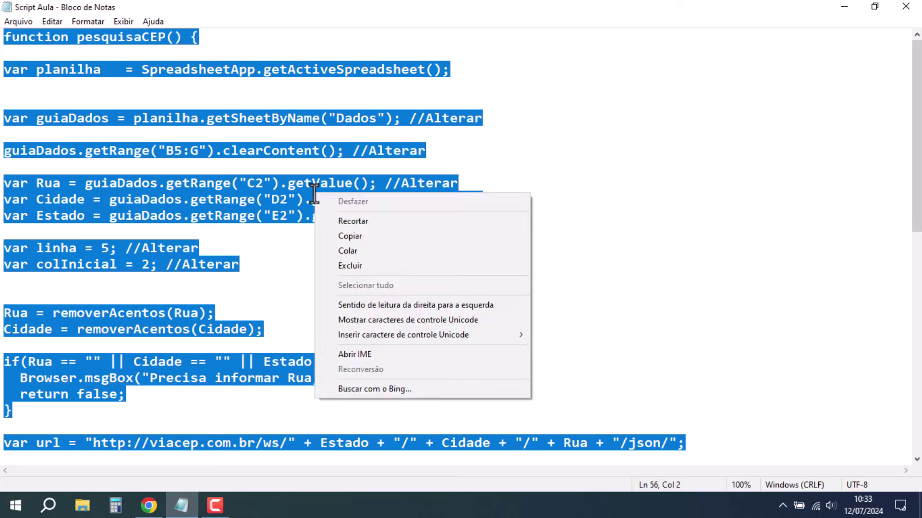
pyautogui.click(362, 236)
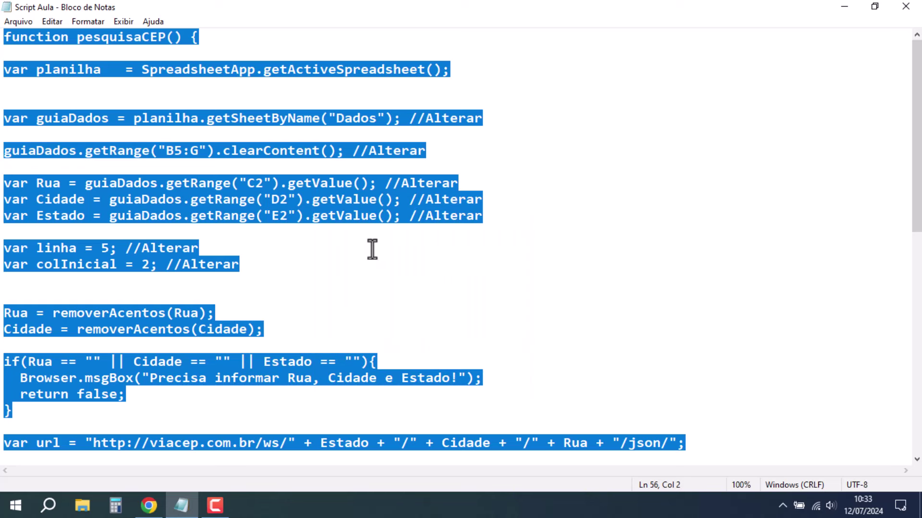
# - Open a new Apps Script project from the CEP spreadsheet via Extensões > Apps Script
pyautogui.click(149, 505)
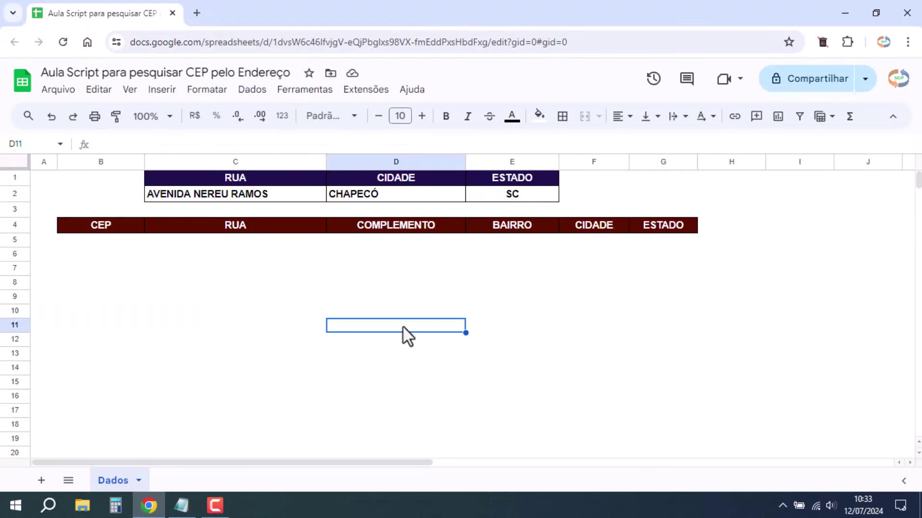
pyautogui.click(368, 96)
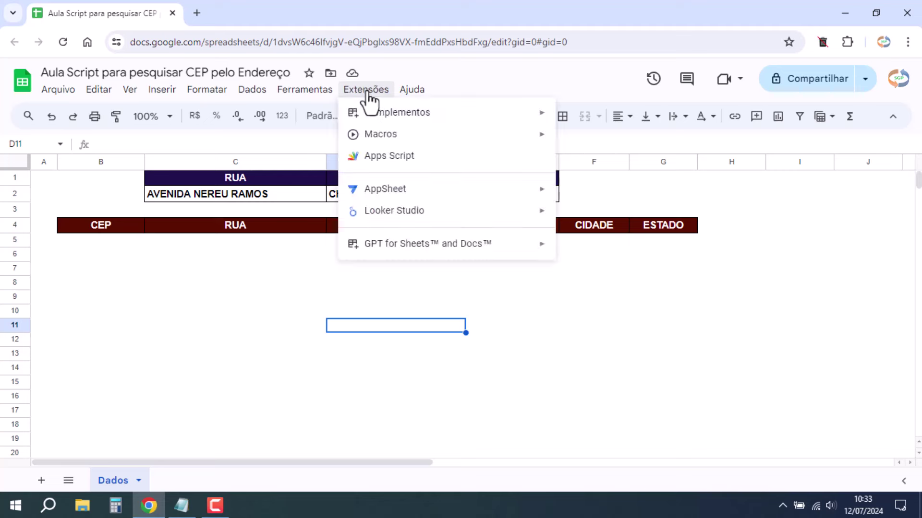
pyautogui.click(390, 157)
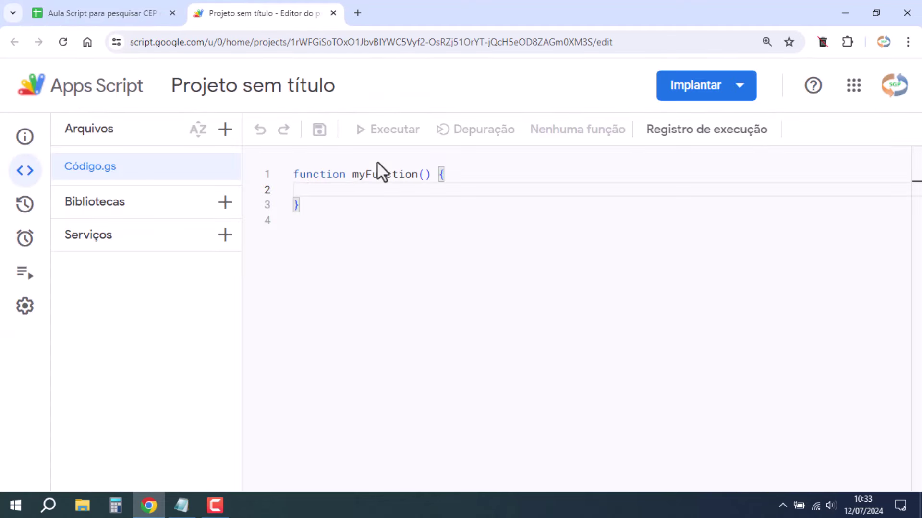
# - Change the untitled project's title to 'Macros' and confirm the rename
pyautogui.click(267, 96)
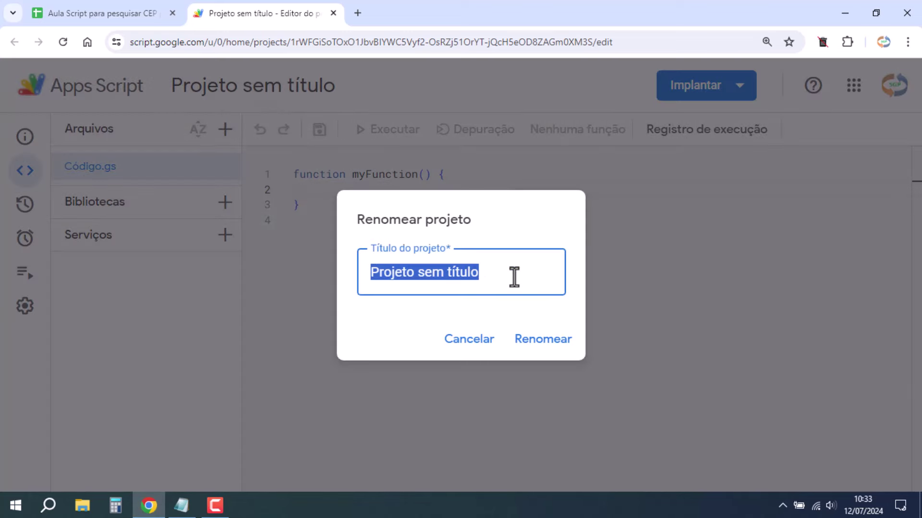
pyautogui.write('Macros')
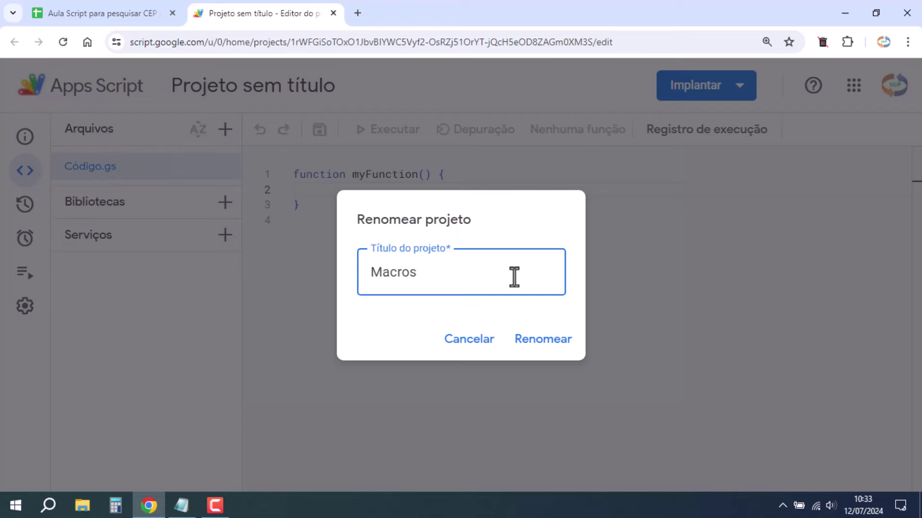
pyautogui.click(544, 342)
# - Delete the default myFunction in Código.gs and paste in the pesquisaCEP script, then mark the Dados sheet line 6
pyautogui.click(298, 205)
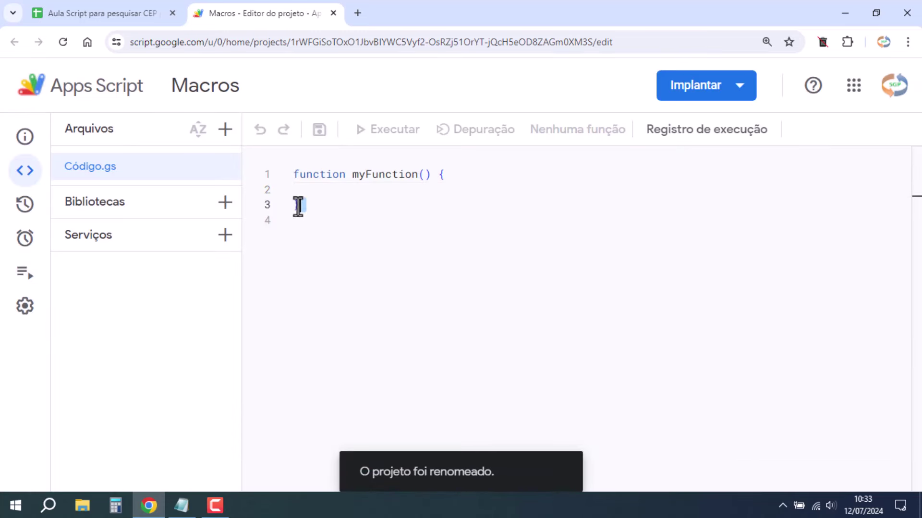
pyautogui.moveTo(298, 206); pyautogui.dragTo(287, 175)
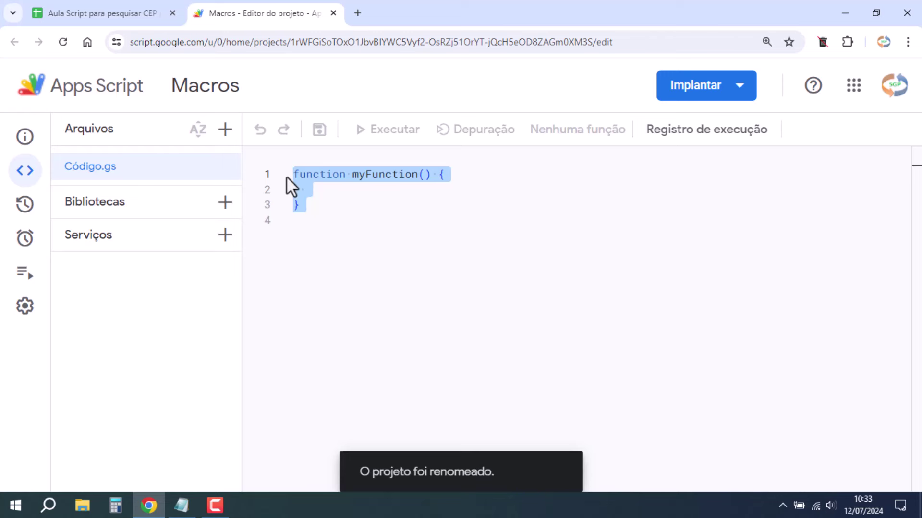
pyautogui.press('Delete')
pyautogui.hotkey('ctrl', 'v')
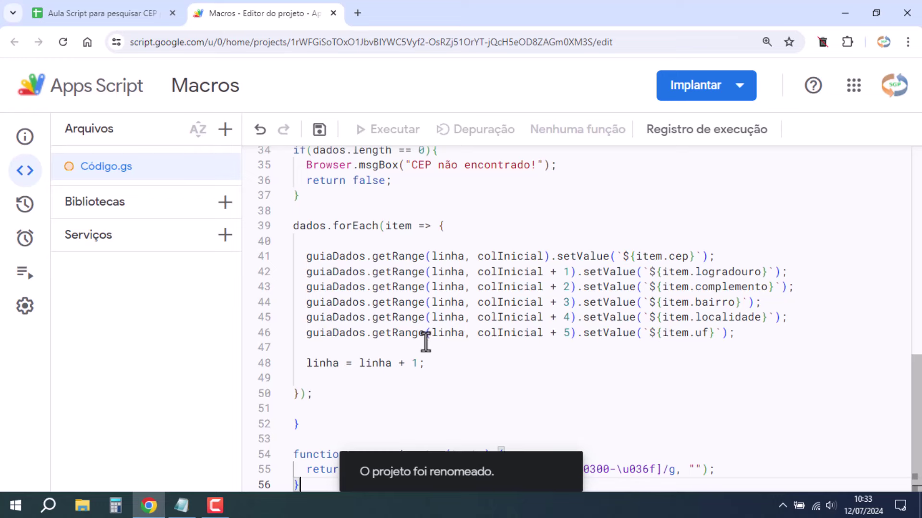
pyautogui.scroll(3, 421, 336)
pyautogui.scroll(4, 422, 331)
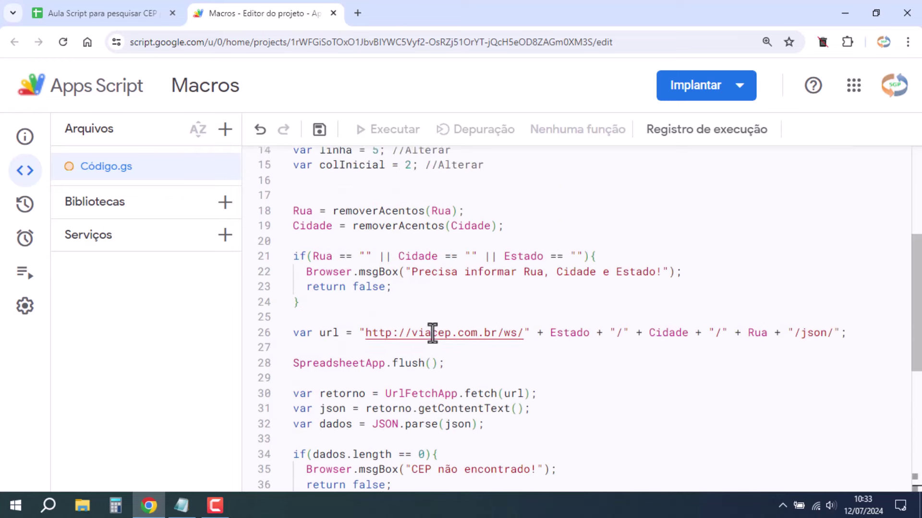
pyautogui.scroll(4, 432, 331)
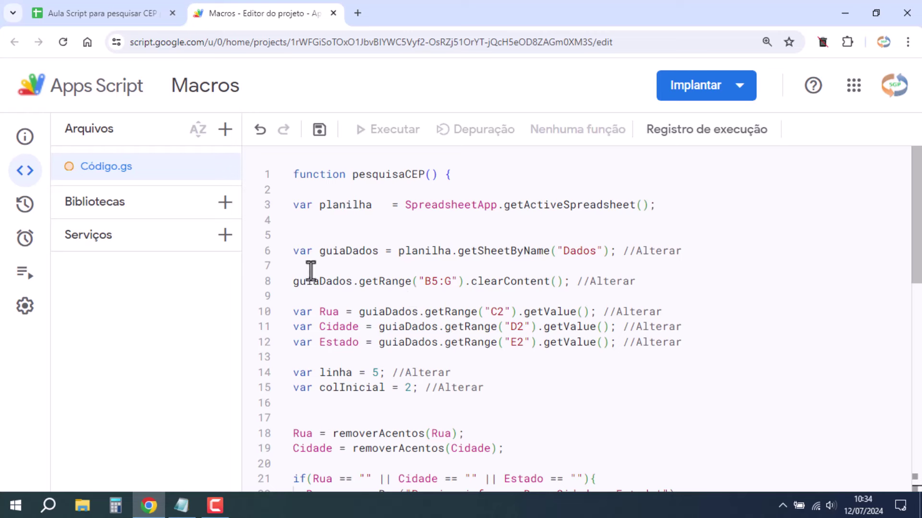
pyautogui.moveTo(294, 251); pyautogui.dragTo(684, 251)
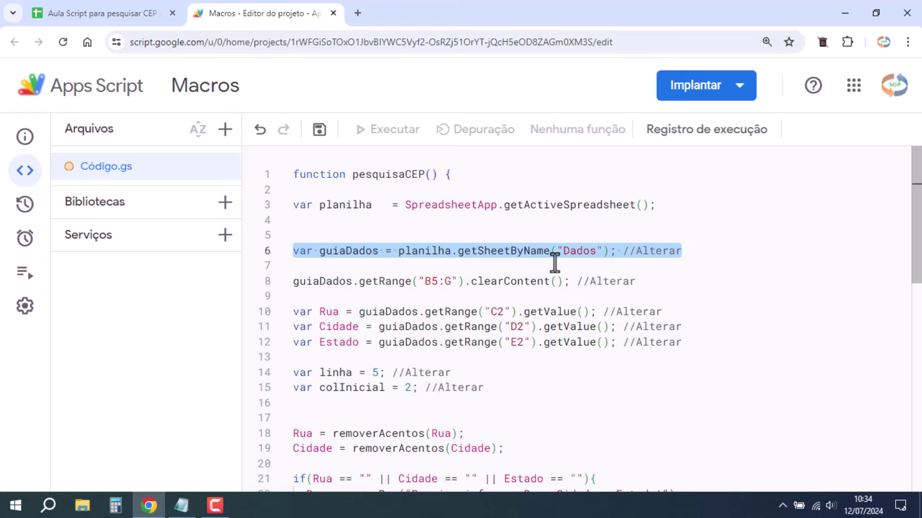
# - In the CEP spreadsheet, check that the data sheet tab is named Dados, leaving it unchanged
pyautogui.click(77, 13)
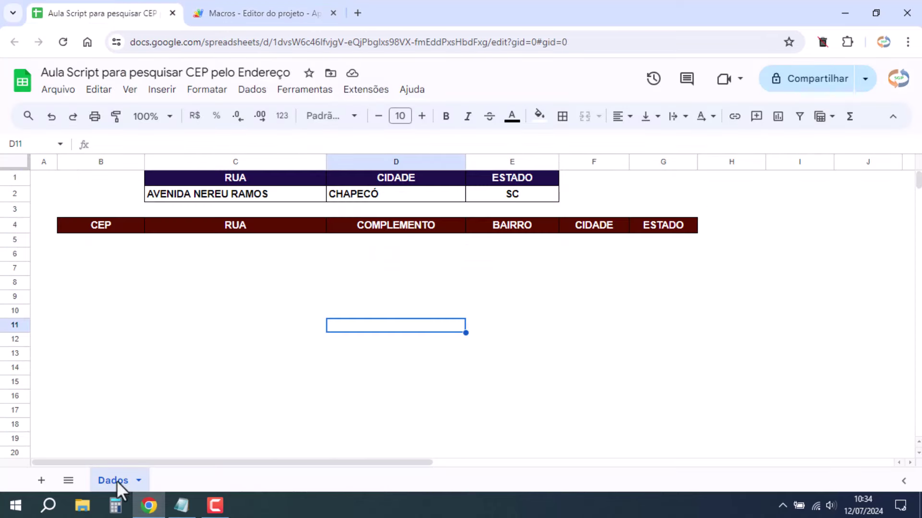
pyautogui.click(137, 481)
pyautogui.moveTo(123, 331)
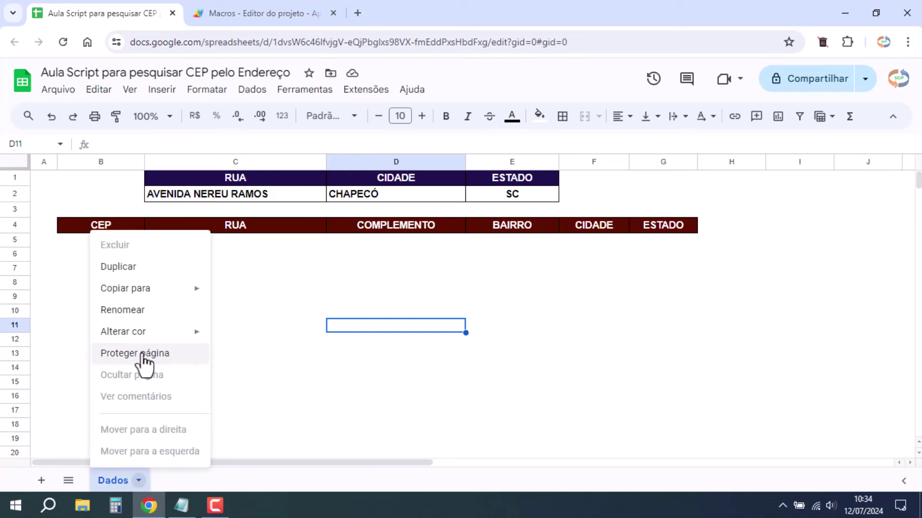
pyautogui.click(122, 310)
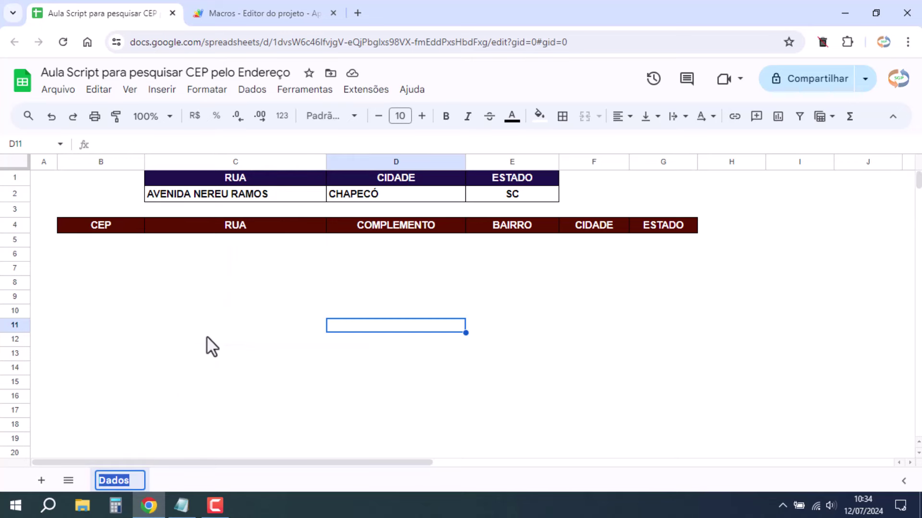
pyautogui.click(171, 344)
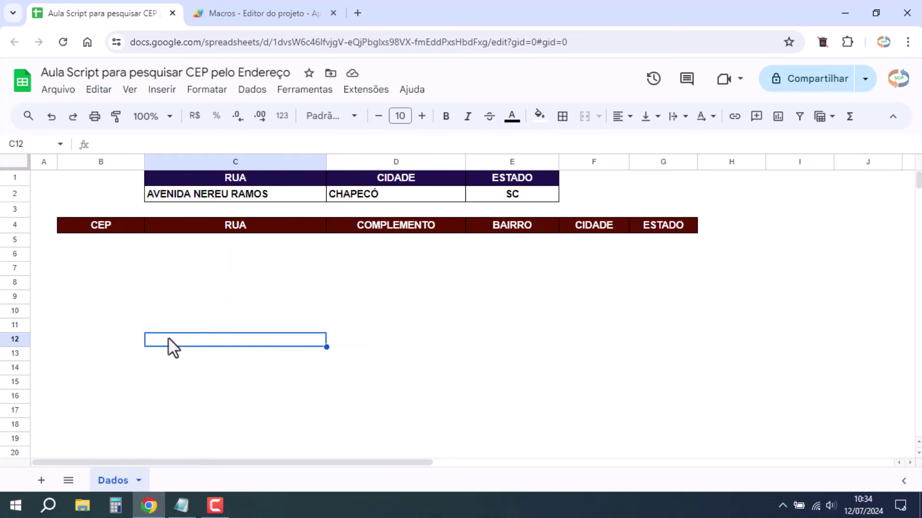
# - In the Macros code, review the 'Dados' sheet name on line 6 and the getRange('B5:G').clearContent() line 8
pyautogui.click(262, 13)
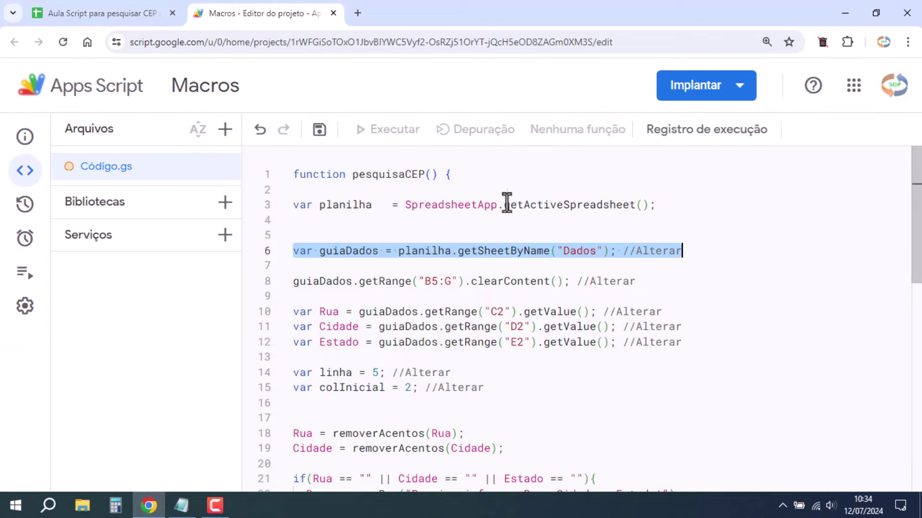
pyautogui.click(593, 263)
pyautogui.moveTo(596, 250); pyautogui.dragTo(564, 251)
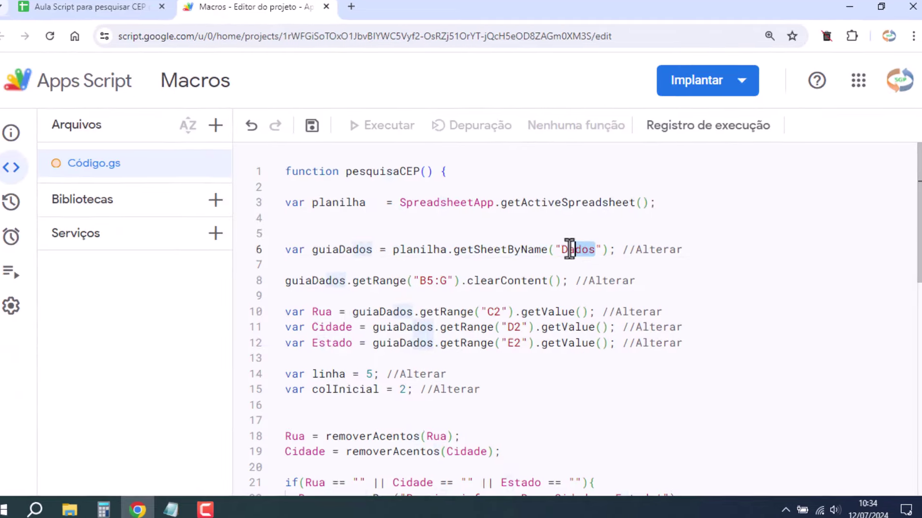
pyautogui.press('Right')
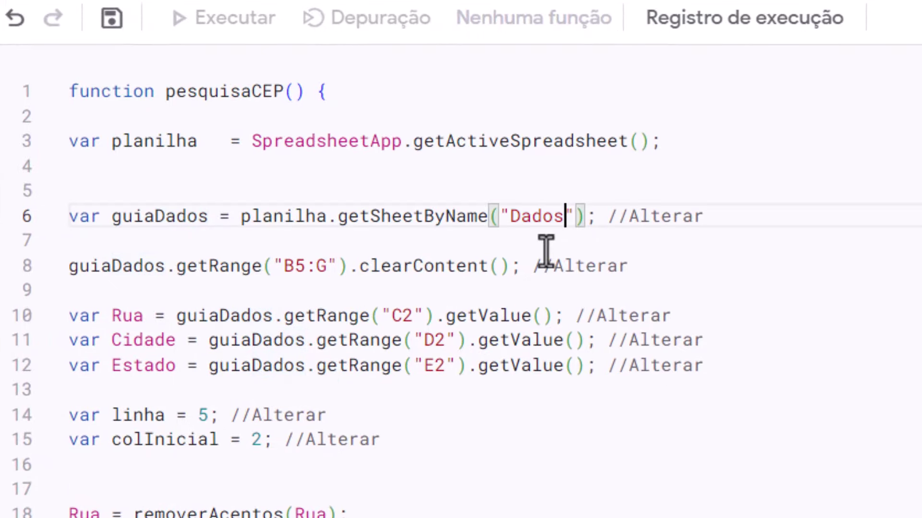
pyautogui.press('Right')
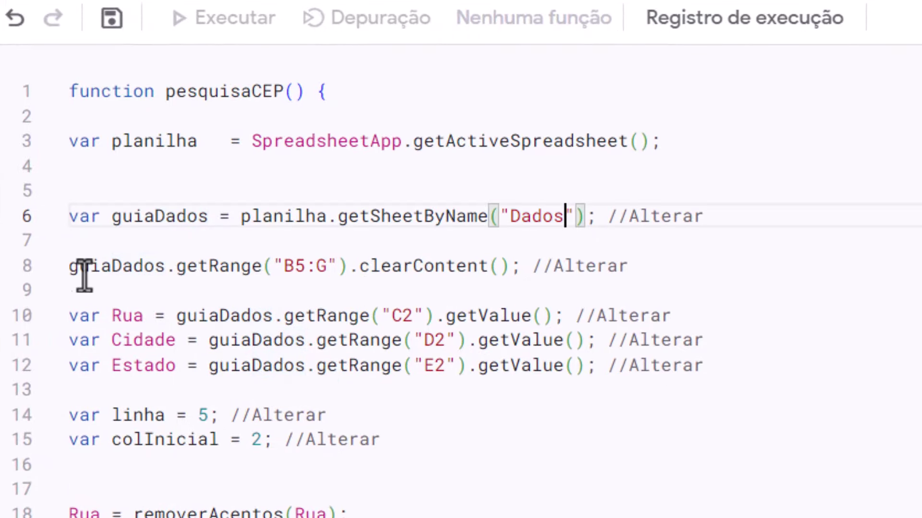
pyautogui.moveTo(69, 268); pyautogui.dragTo(633, 264)
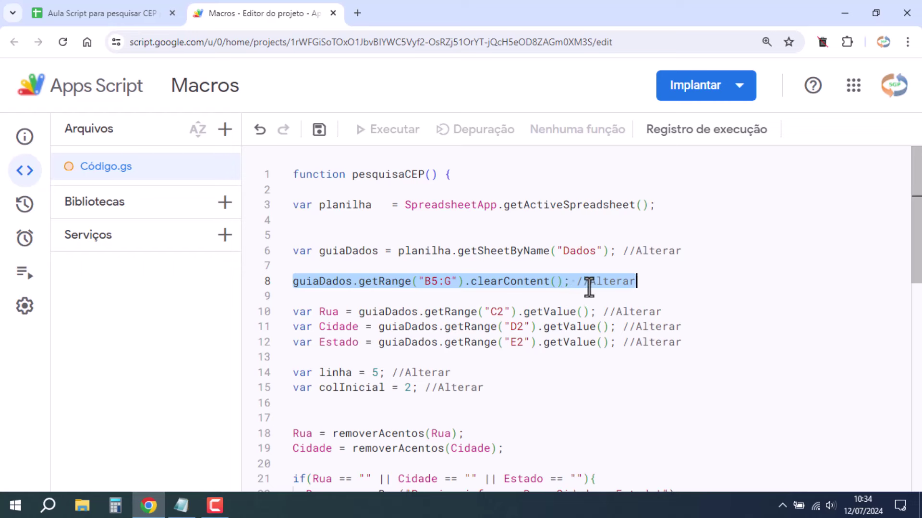
# - Confirm the output area begins at empty cells B5 through G5, then return to the Macros editor
pyautogui.click(96, 13)
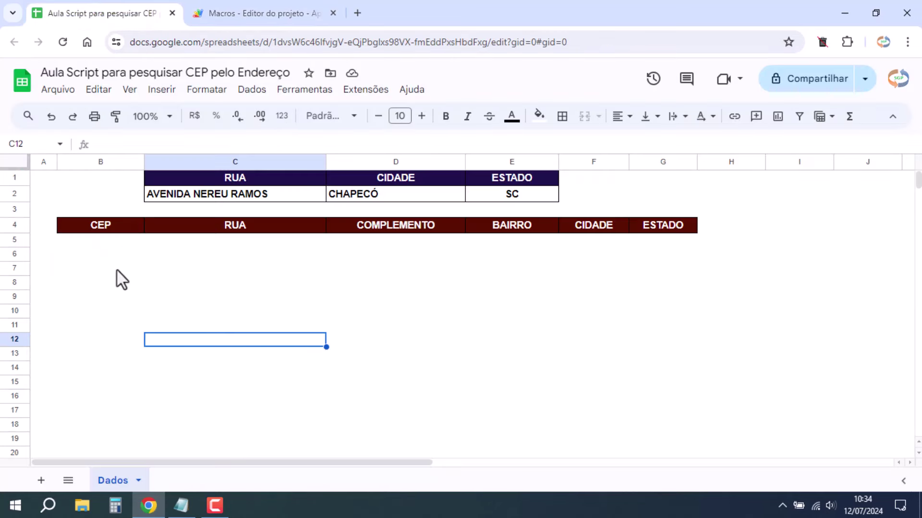
pyautogui.click(107, 242)
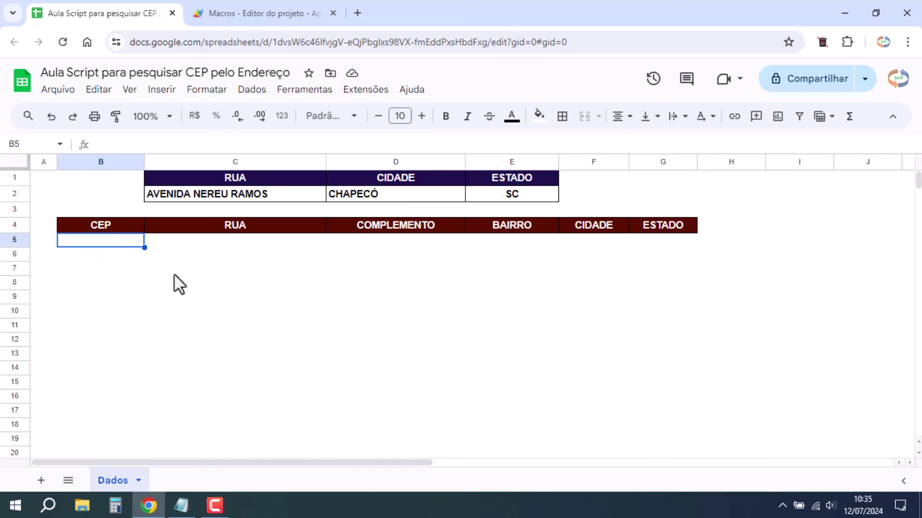
pyautogui.click(669, 240)
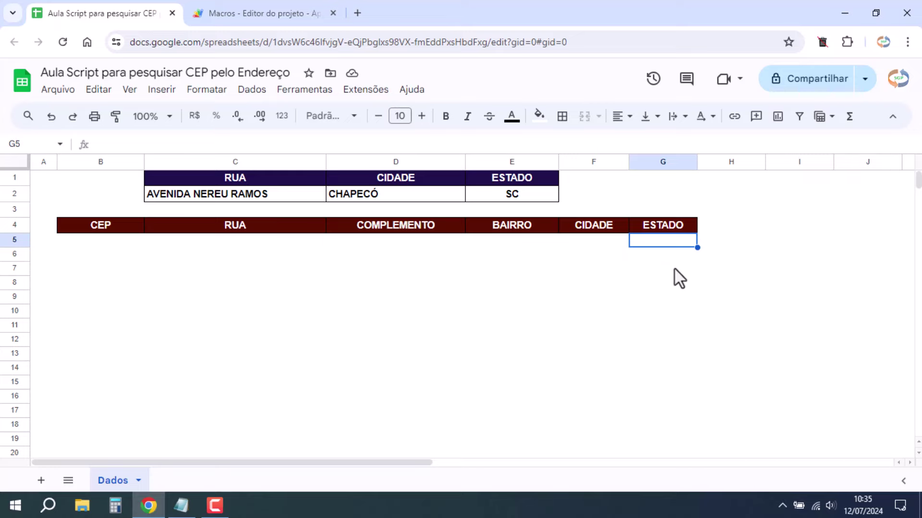
pyautogui.click(236, 7)
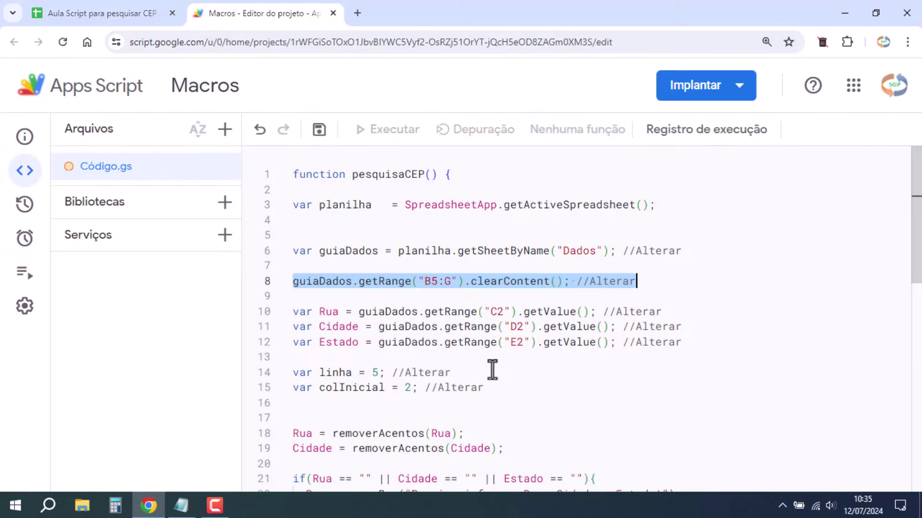
# - Retype the range on line 8 so it clears 'B5:G'
pyautogui.click(450, 296)
pyautogui.click(452, 281)
pyautogui.press('BackSpace')
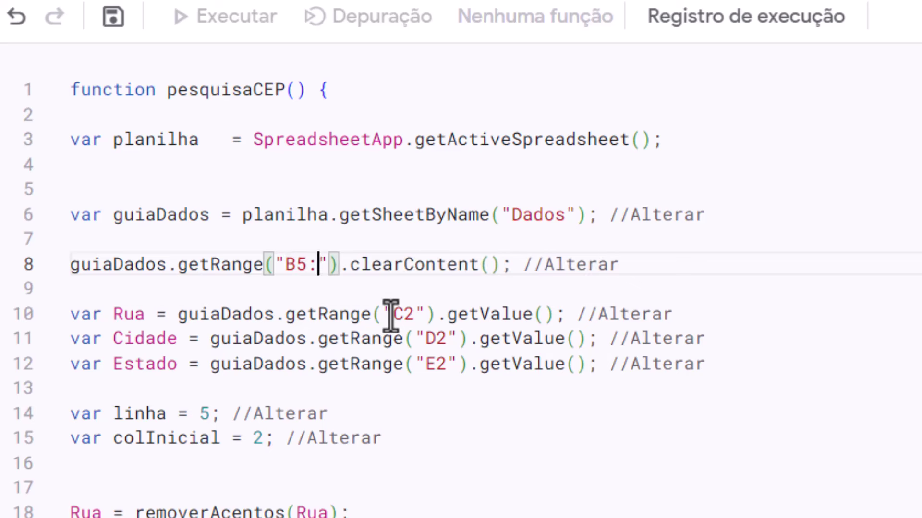
pyautogui.press('BackSpace')
pyautogui.press('BackSpace')
pyautogui.press('BackSpace')
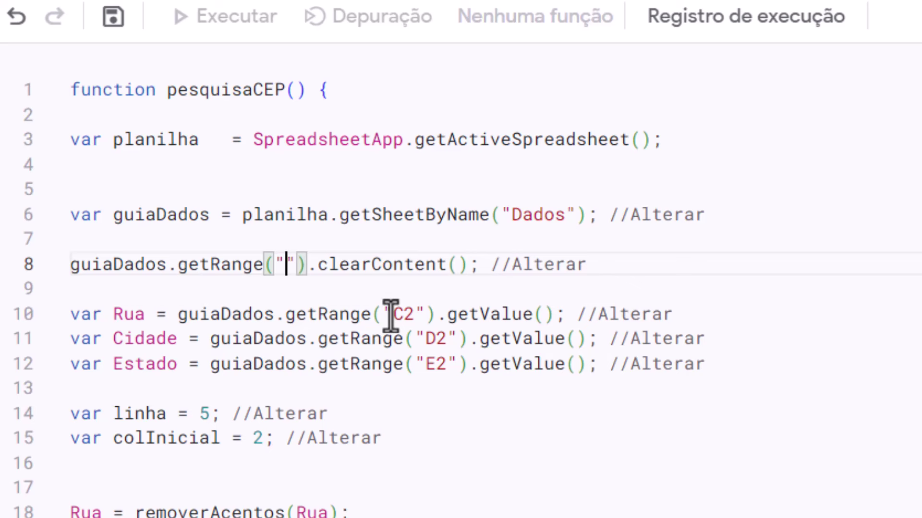
pyautogui.write('B5')
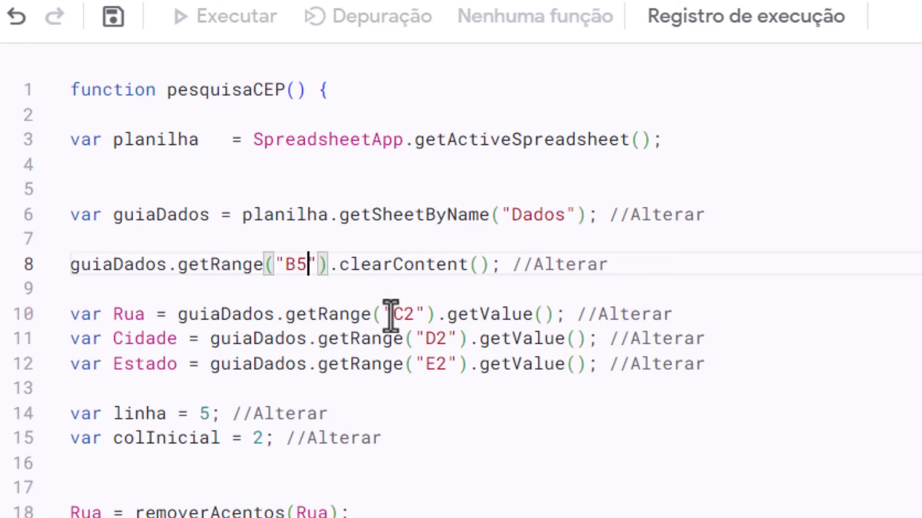
pyautogui.write(':')
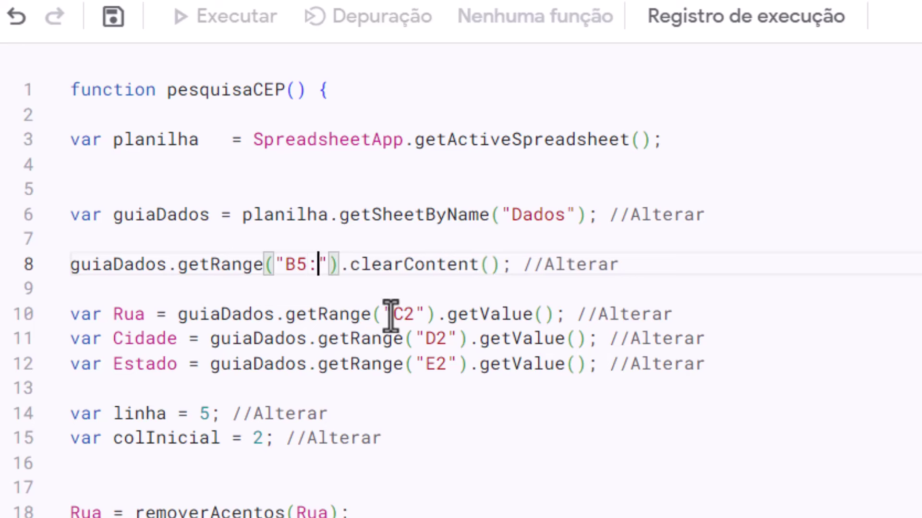
pyautogui.write('G')
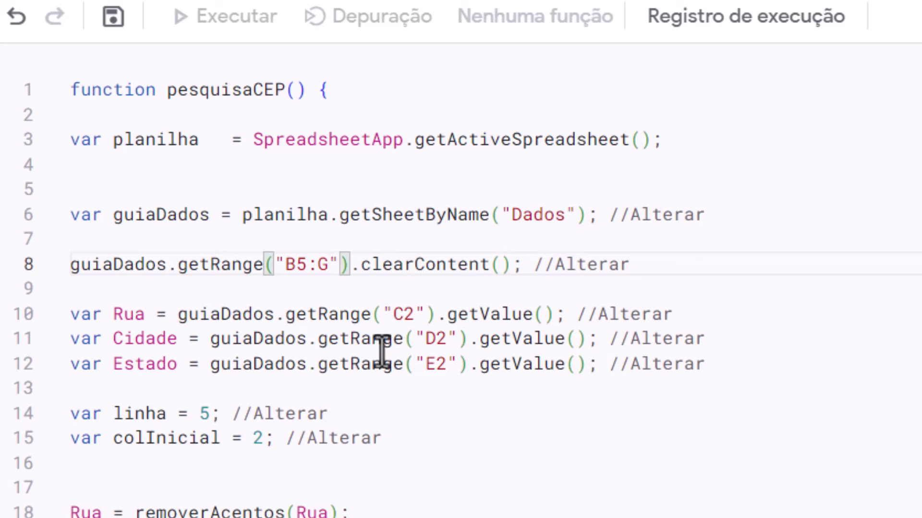
# - Review lines 10–12 where Rua, Cidade and Estado read their cells
pyautogui.click(338, 344)
pyautogui.scroll(-2, 334, 345)
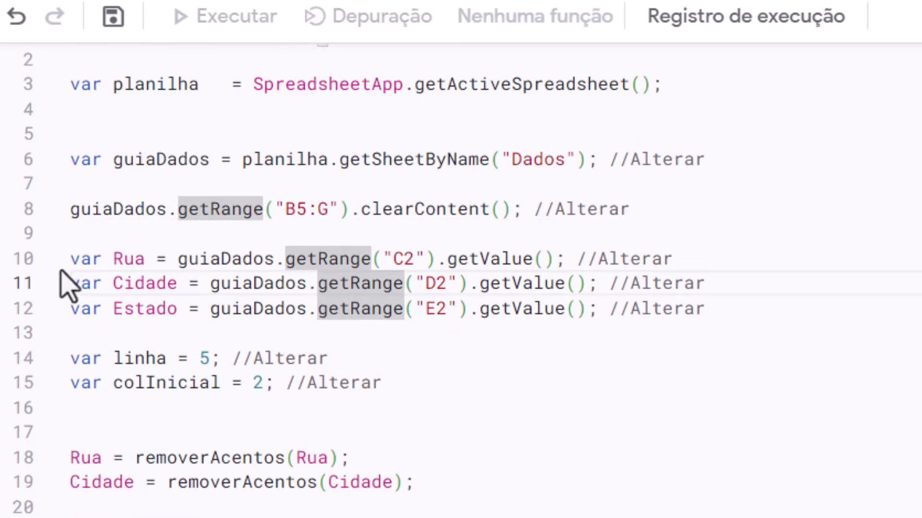
pyautogui.moveTo(70, 259)
pyautogui.mouseDown()
pyautogui.moveTo(309, 297)
pyautogui.moveTo(728, 311)
pyautogui.mouseUp()
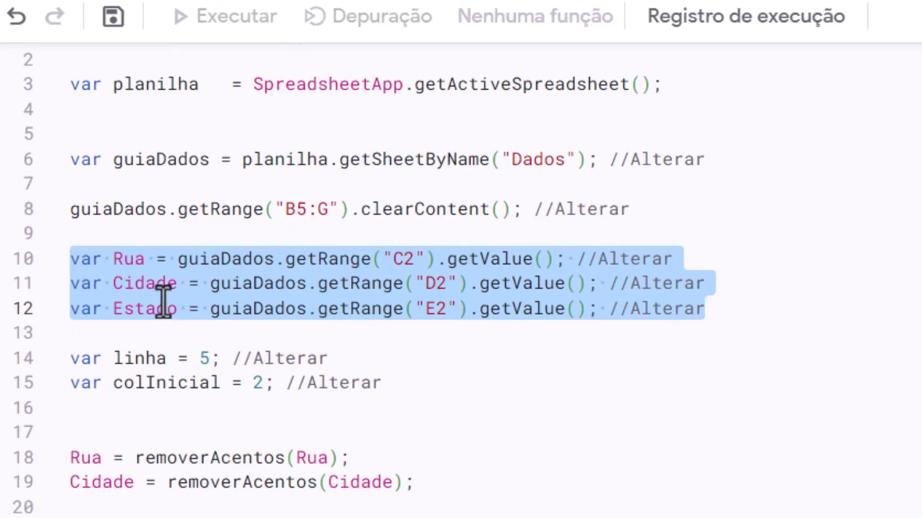
pyautogui.click(124, 263)
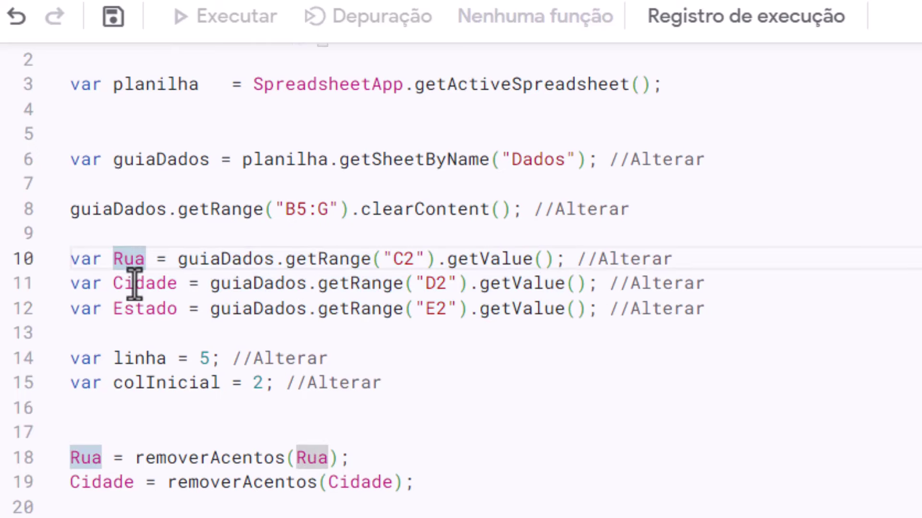
pyautogui.click(129, 284)
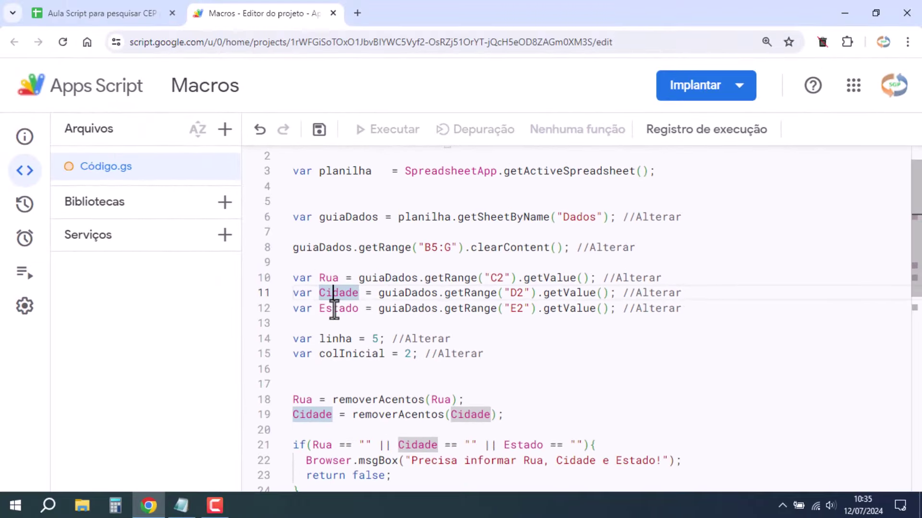
pyautogui.click(333, 309)
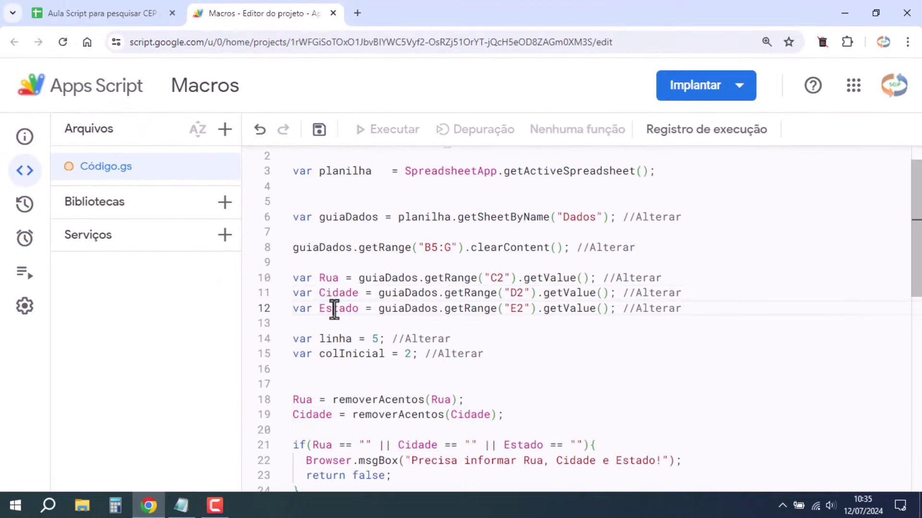
# - Verify that Dados cells C2, D2 and E2 hold the street, city and state
pyautogui.click(101, 14)
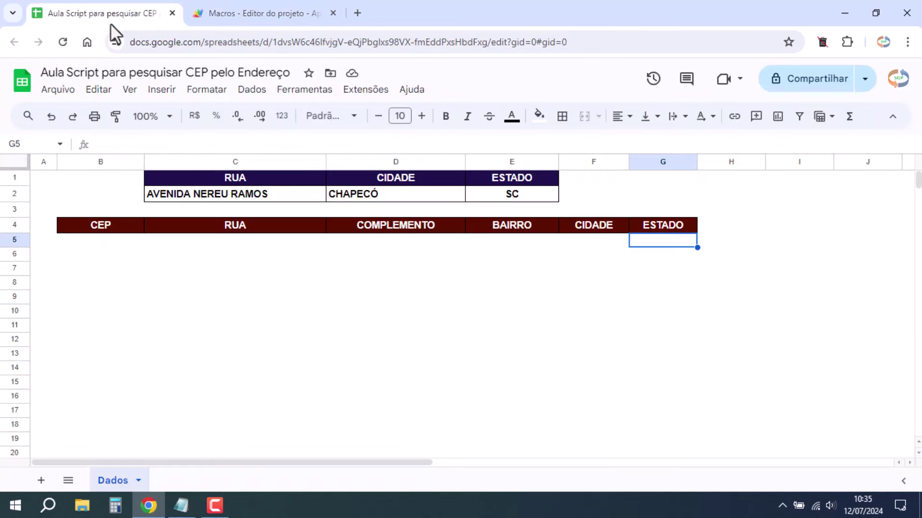
pyautogui.click(249, 201)
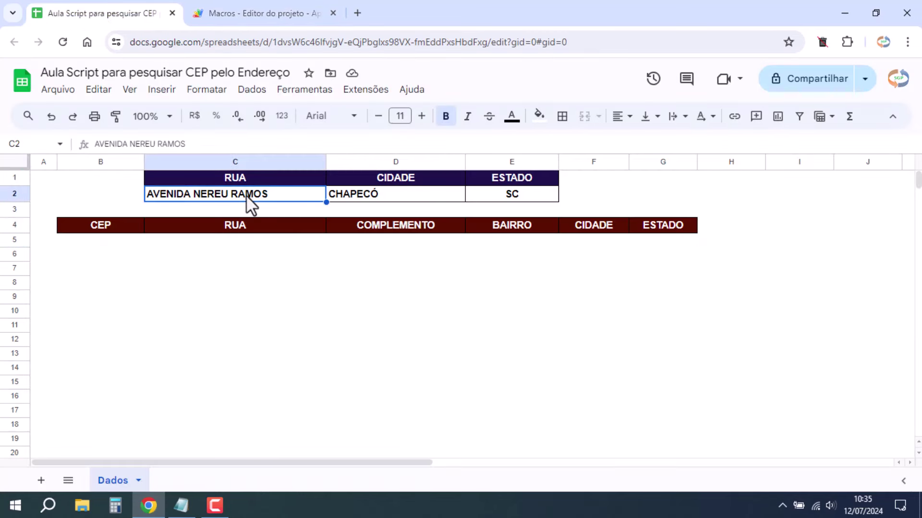
pyautogui.click(24, 143)
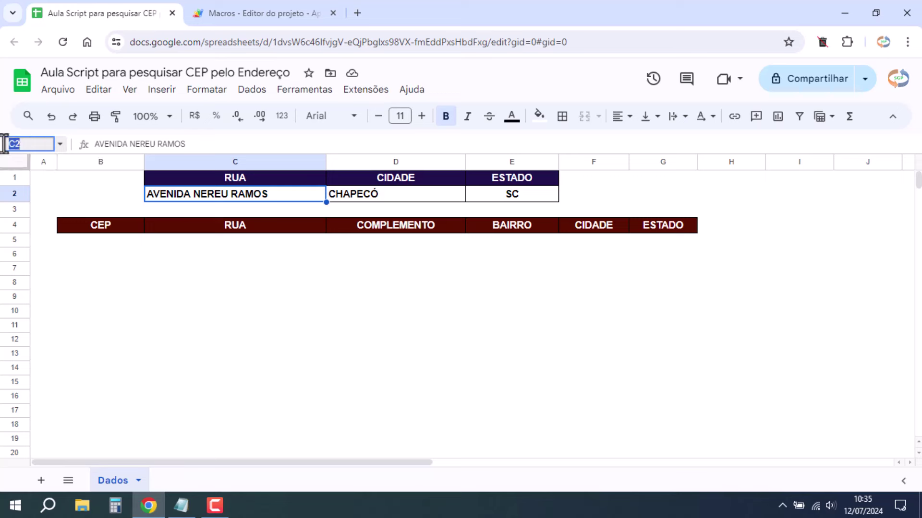
pyautogui.click(399, 195)
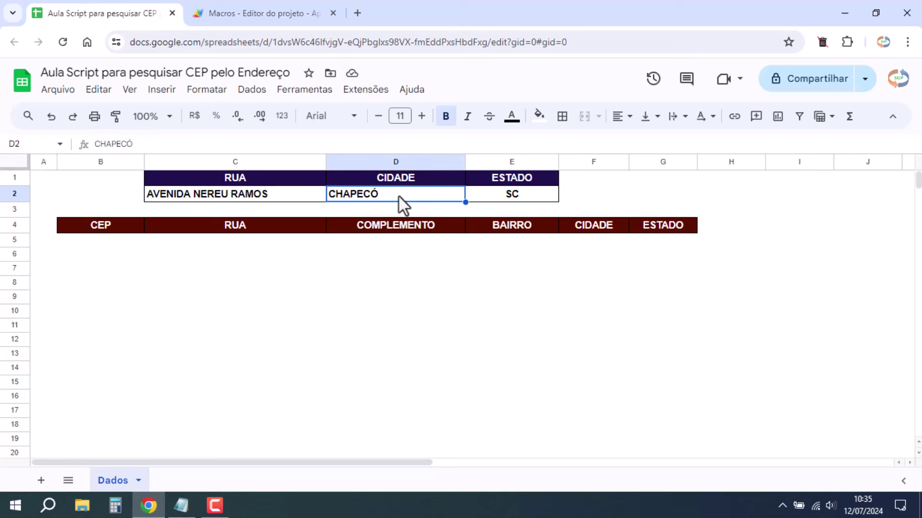
pyautogui.click(518, 197)
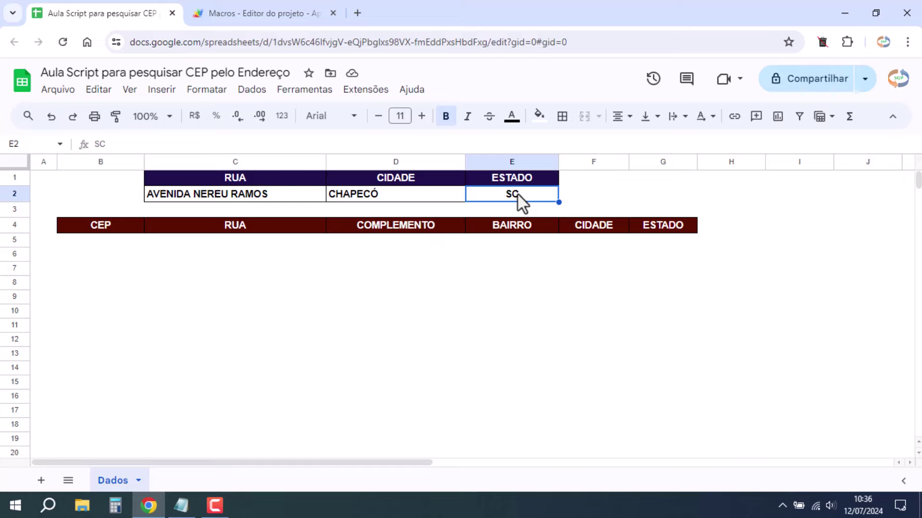
pyautogui.click(263, 6)
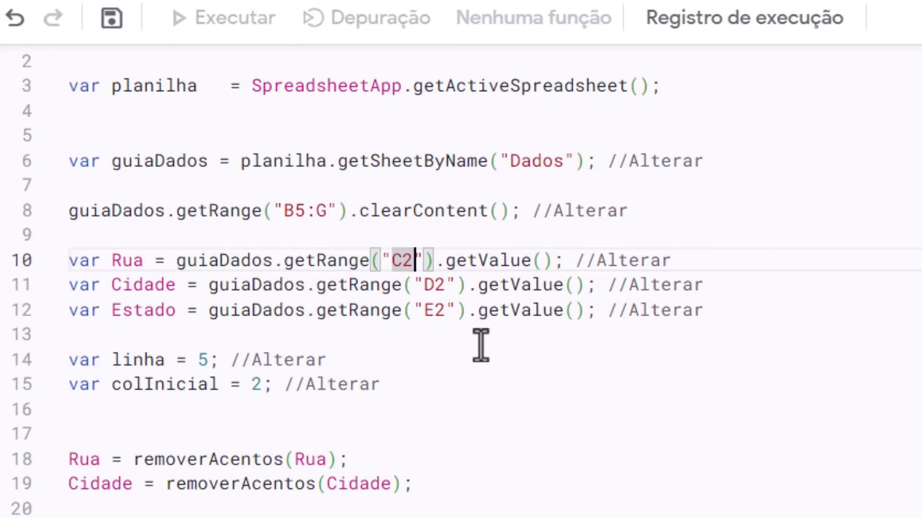
# - Set the getRange references on lines 10–12 to C2, D2 and E2
pyautogui.press('BackSpace')
pyautogui.press('BackSpace')
pyautogui.write('C')
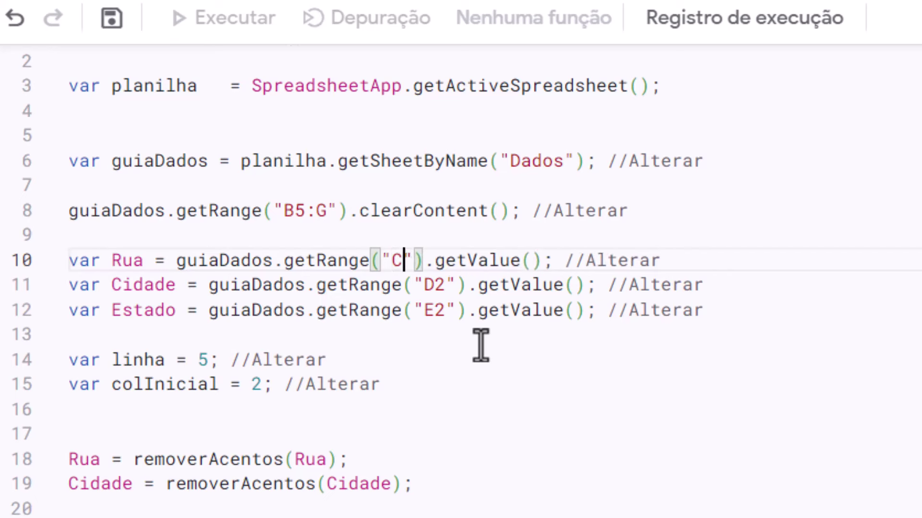
pyautogui.write('2')
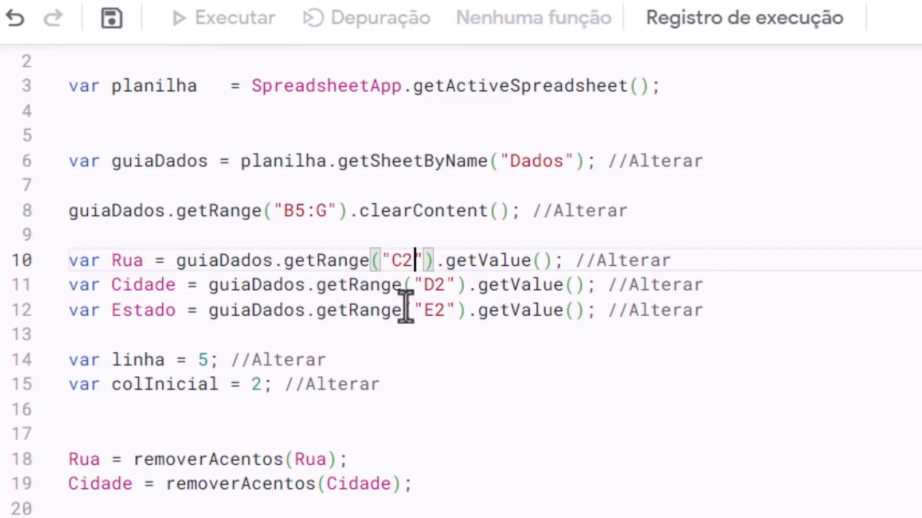
pyautogui.doubleClick(441, 285)
pyautogui.press('BackSpace')
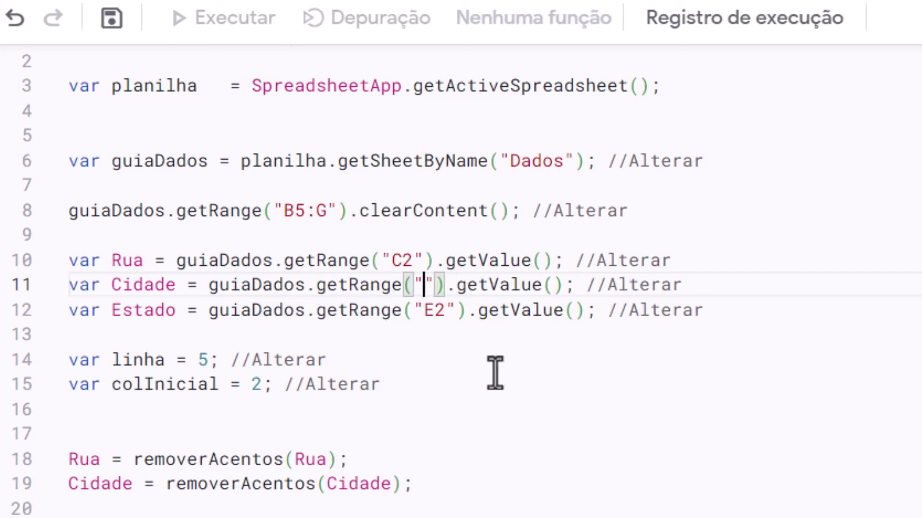
pyautogui.write('D2')
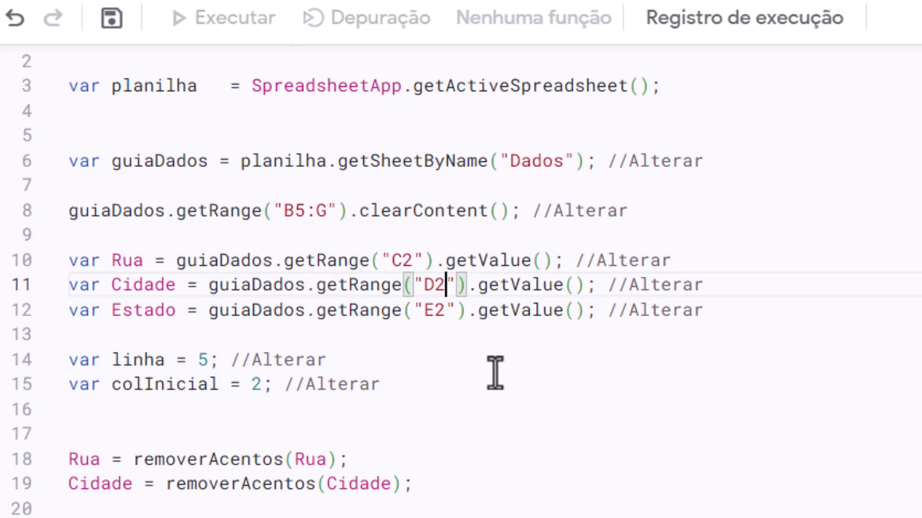
pyautogui.click(445, 317)
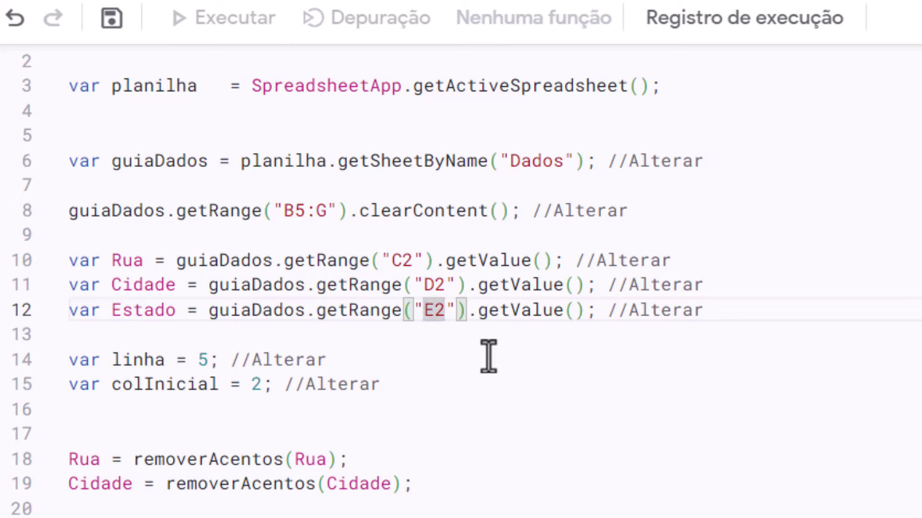
pyautogui.press('BackSpace')
pyautogui.press('BackSpace')
pyautogui.write('E')
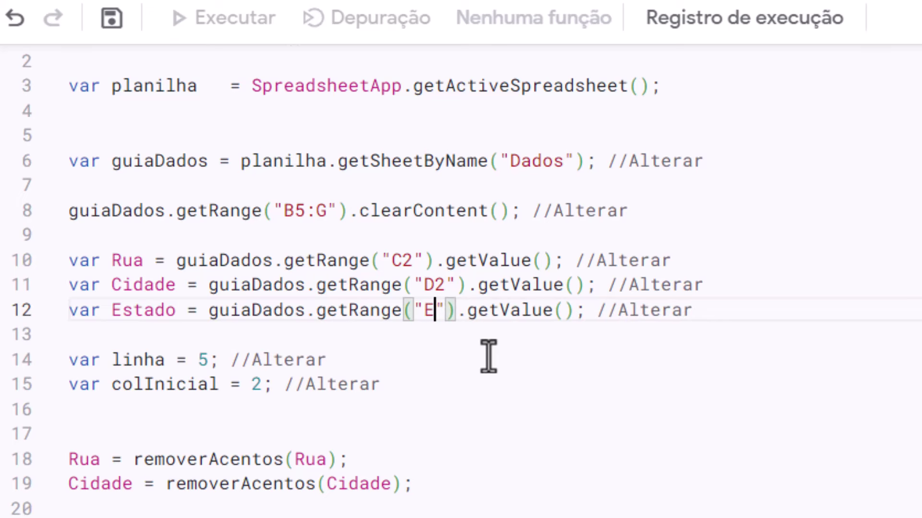
pyautogui.write('2')
# - Review lines 14–15 setting linha = 5 and colInicial = 2
pyautogui.click(425, 377)
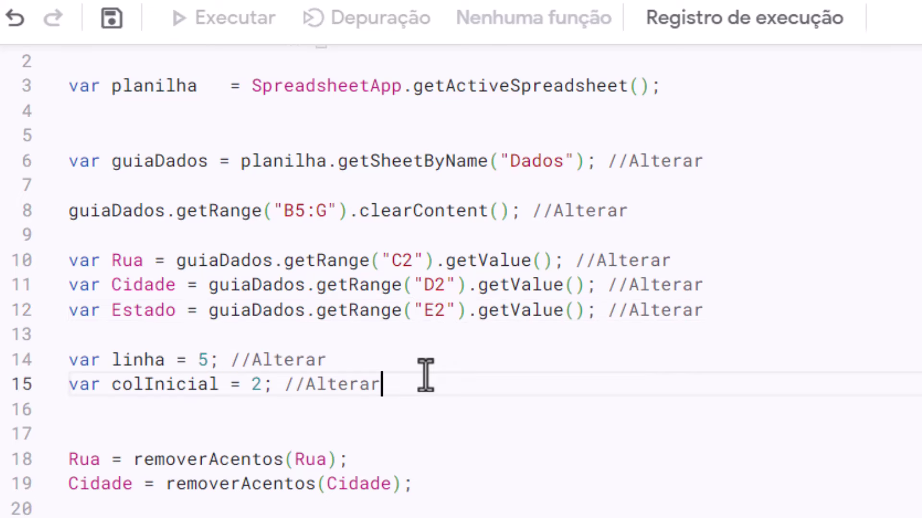
pyautogui.scroll(-1, 413, 355)
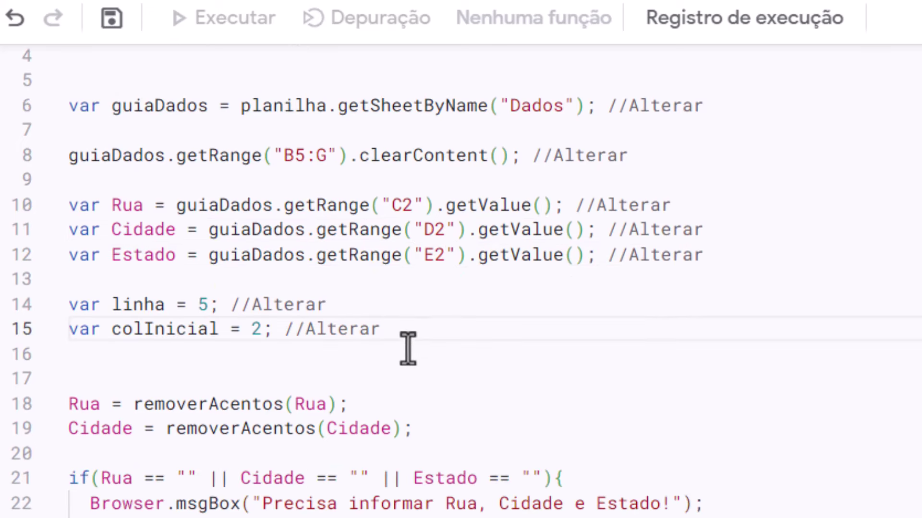
pyautogui.click(74, 306)
pyautogui.moveTo(75, 306); pyautogui.dragTo(339, 304)
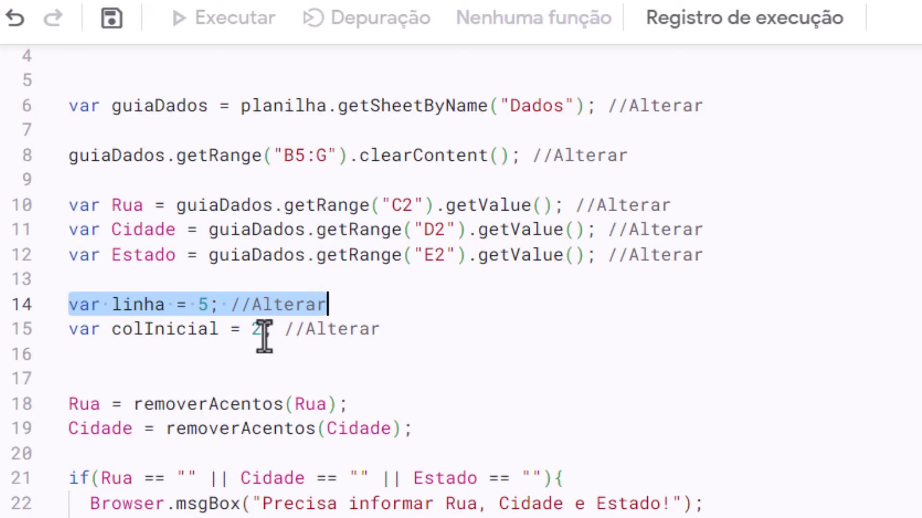
pyautogui.click(72, 331)
pyautogui.moveTo(71, 332); pyautogui.dragTo(382, 330)
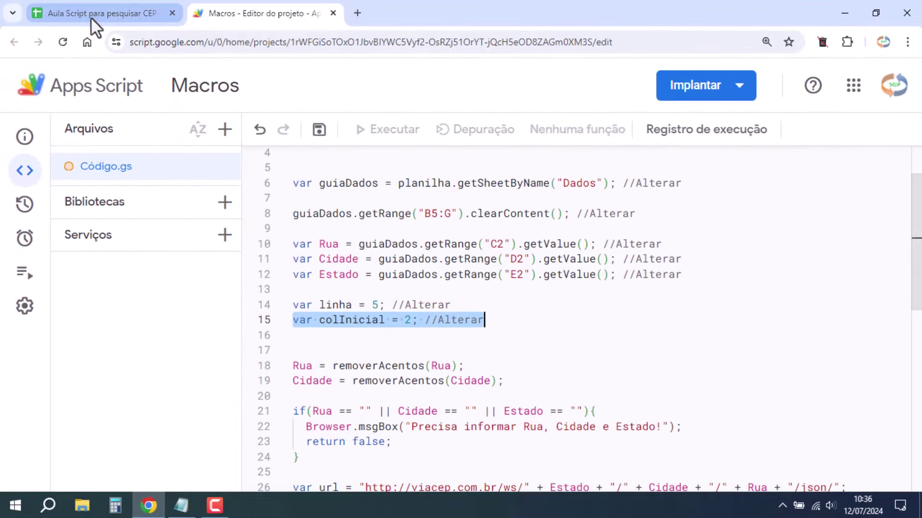
pyautogui.click(90, 15)
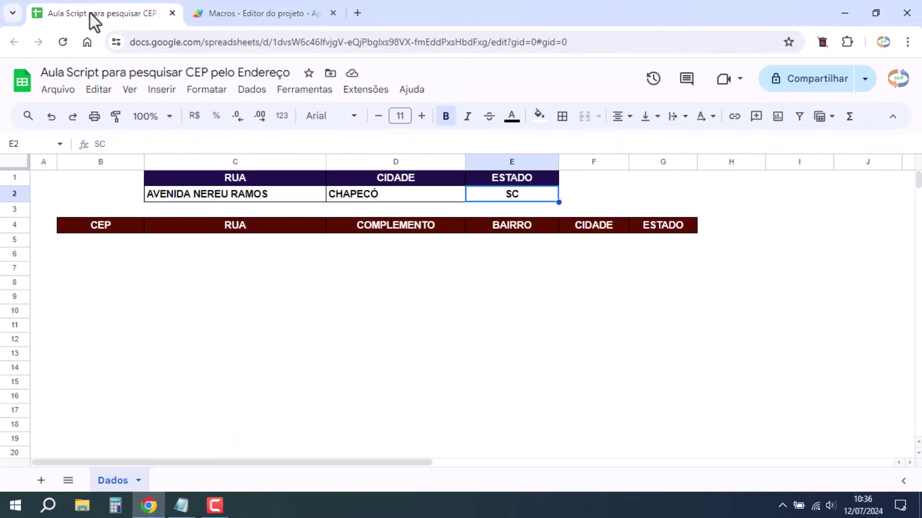
pyautogui.click(14, 240)
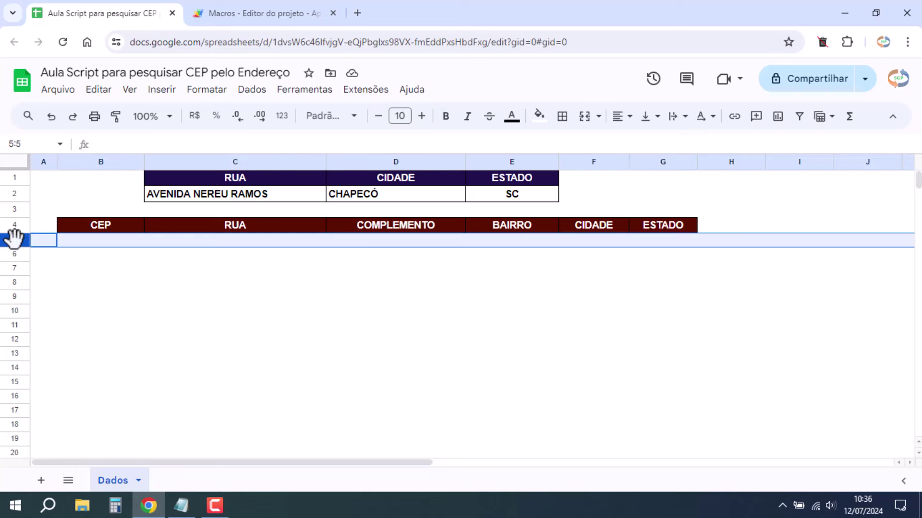
pyautogui.click(103, 163)
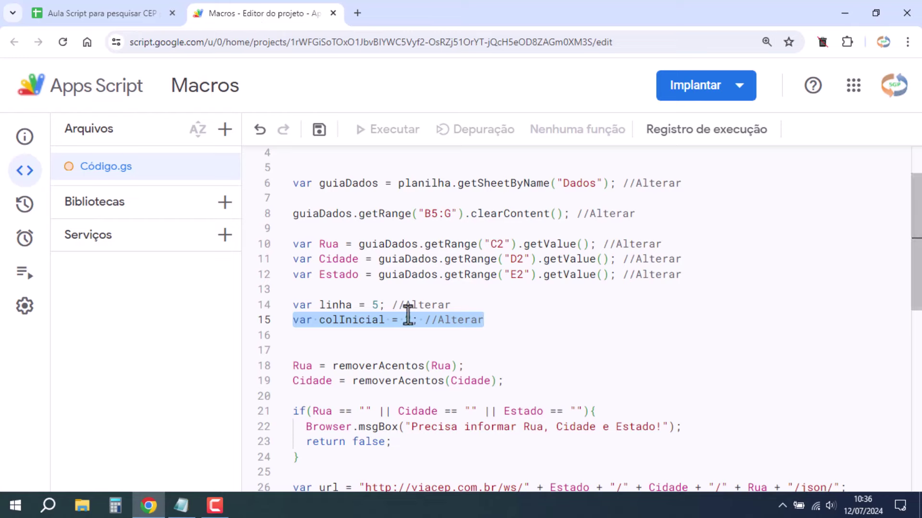
pyautogui.click(378, 305)
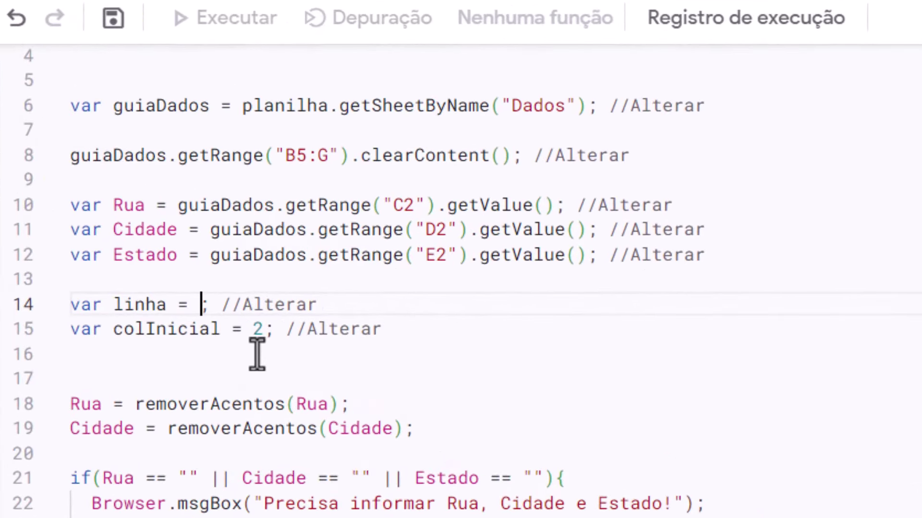
pyautogui.write('5')
pyautogui.click(263, 330)
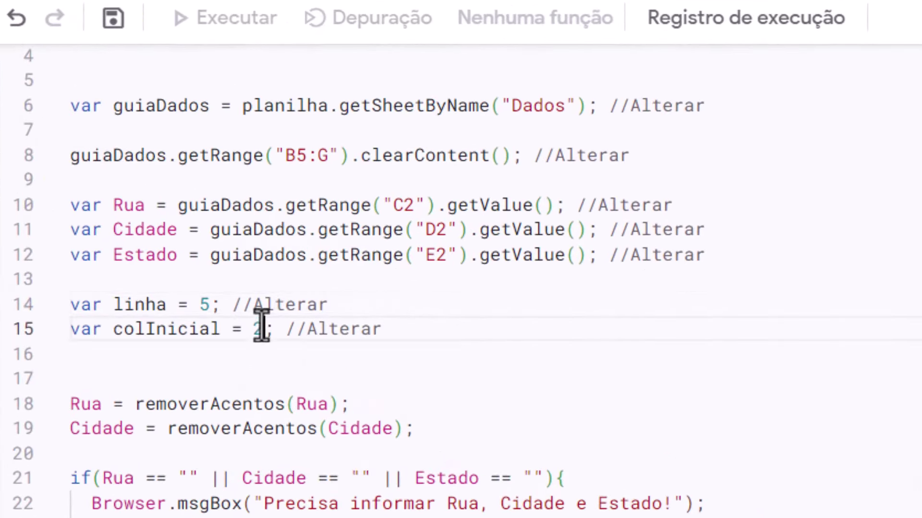
pyautogui.press('BackSpace')
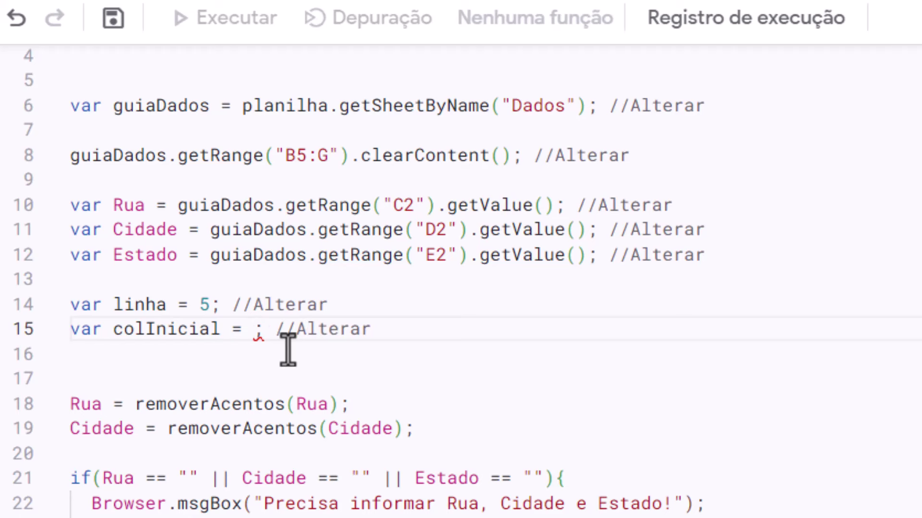
pyautogui.write('2')
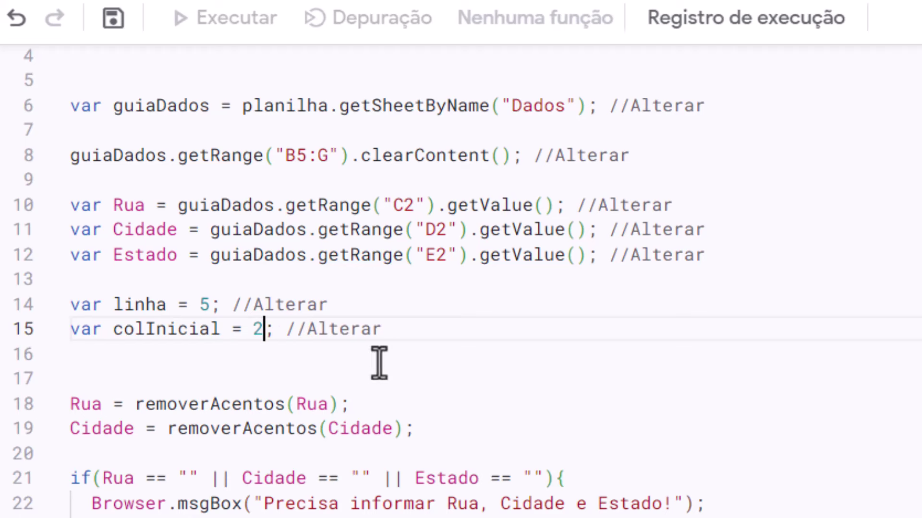
pyautogui.click(379, 359)
pyautogui.scroll(2, 379, 359)
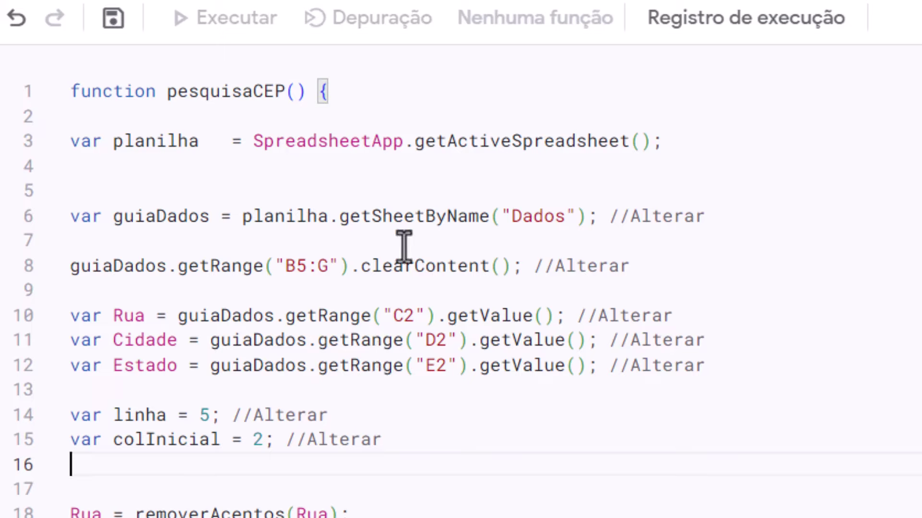
# - Add blank lines after the removerAcentos function at the end of the code
pyautogui.scroll(-3, 412, 185)
pyautogui.scroll(-3, 421, 222)
pyautogui.scroll(-2, 421, 206)
pyautogui.scroll(-1, 502, 238)
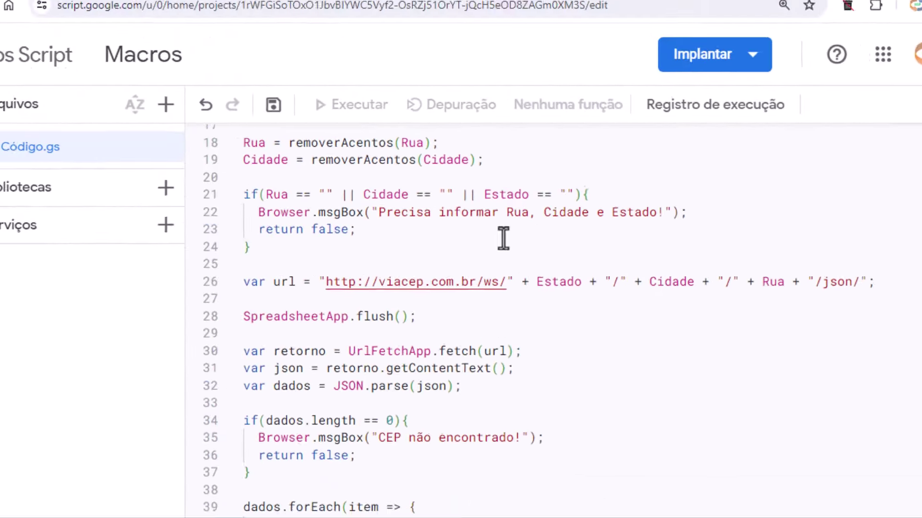
pyautogui.scroll(-3, 502, 239)
pyautogui.scroll(-3, 520, 245)
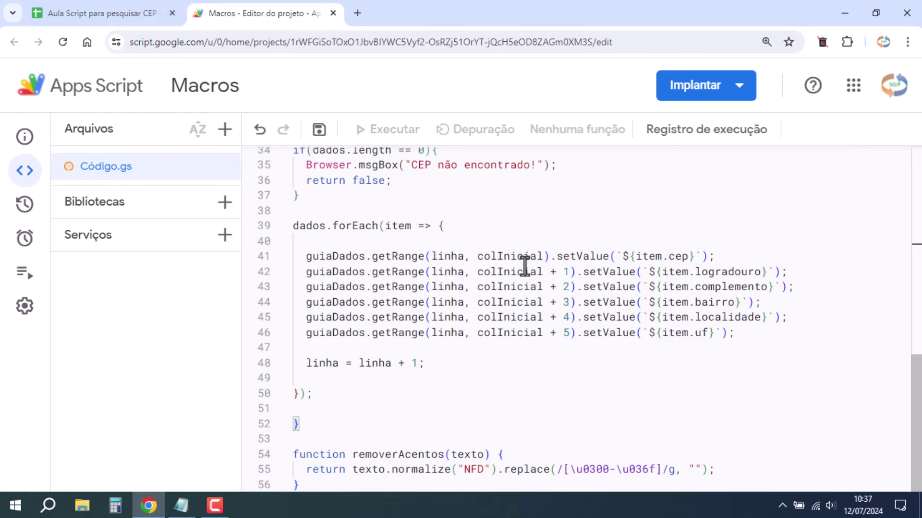
pyautogui.click(313, 487)
pyautogui.press('Return')
pyautogui.press('Return')
pyautogui.press('Return')
pyautogui.press('Return')
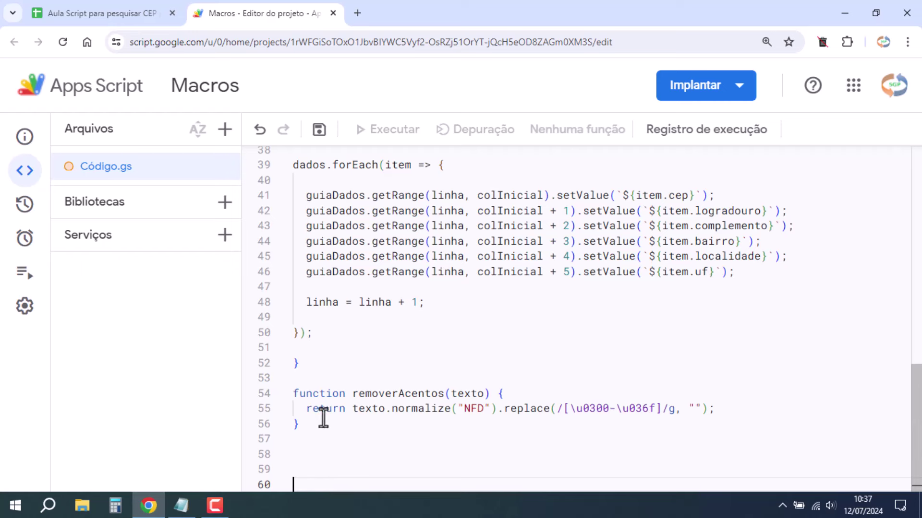
# - Save the Macros script project
pyautogui.scroll(3, 344, 403)
pyautogui.scroll(3, 354, 411)
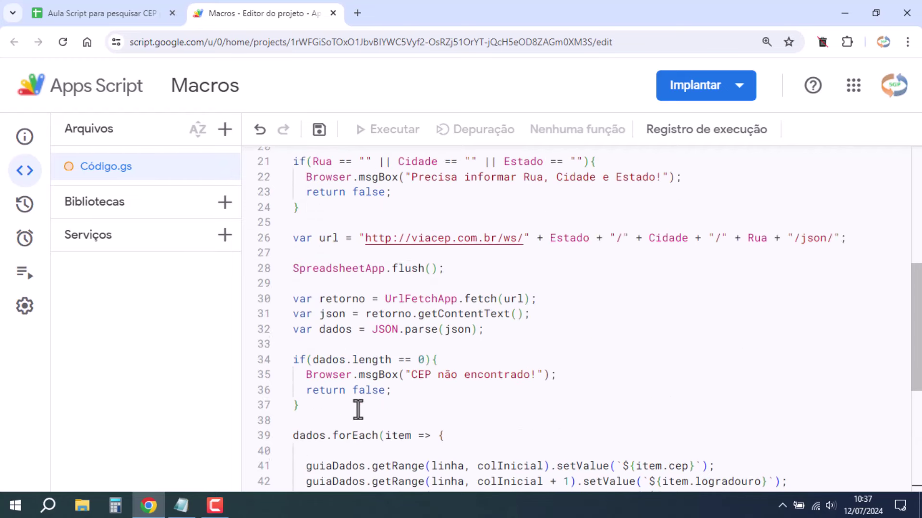
pyautogui.scroll(5, 359, 411)
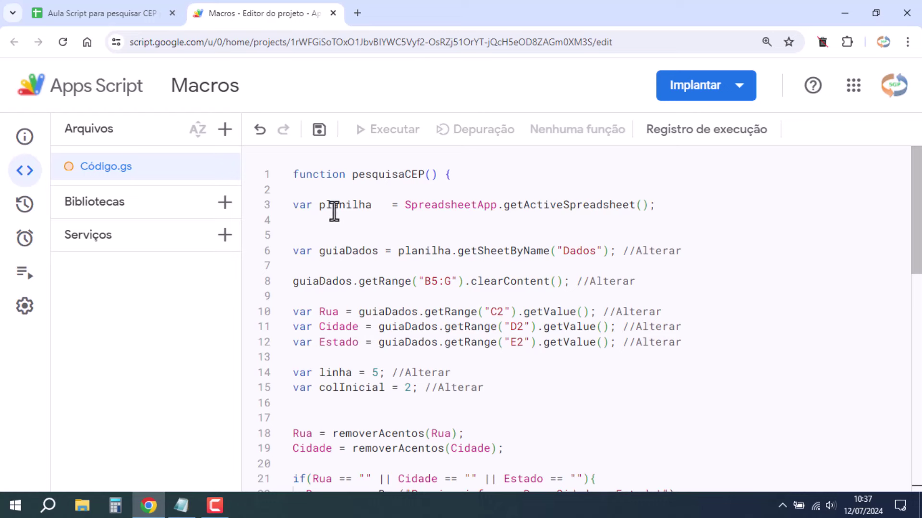
pyautogui.click(320, 132)
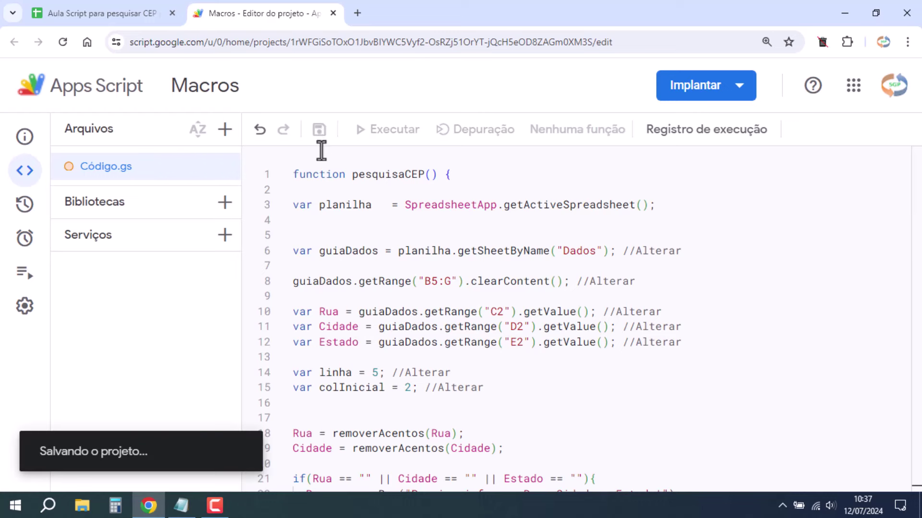
# - Return to the Dados sheet and select cell G2 beside the address inputs
pyautogui.click(94, 11)
pyautogui.click(618, 195)
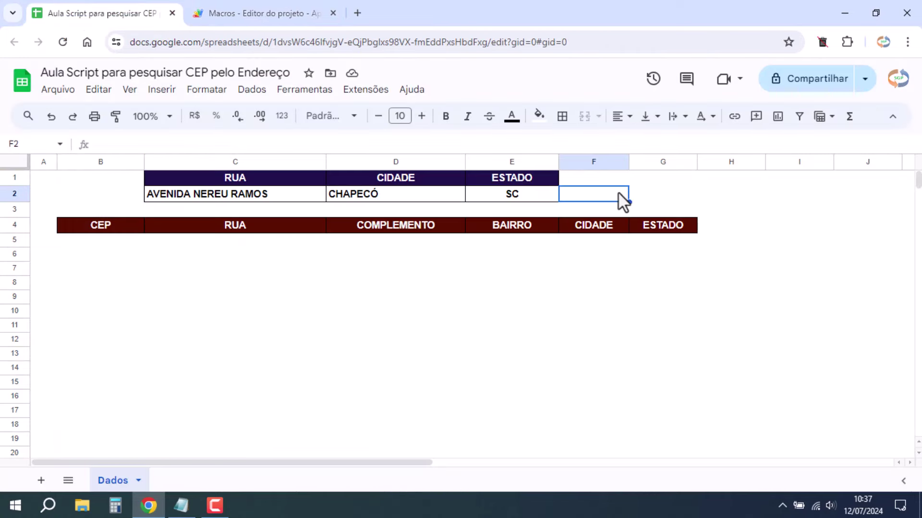
pyautogui.click(641, 205)
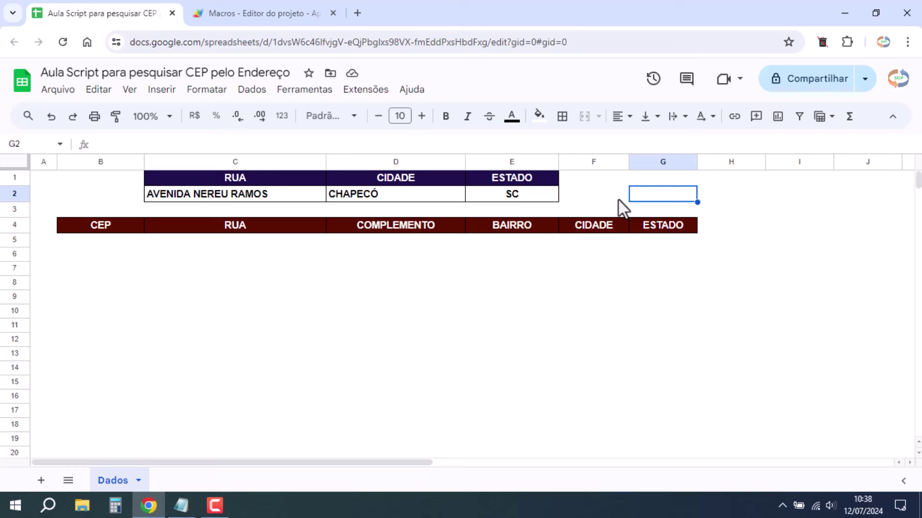
# - Choose Inserir > Imagem > Inserir imagem sobre as células on the Dados sheet
pyautogui.click(162, 91)
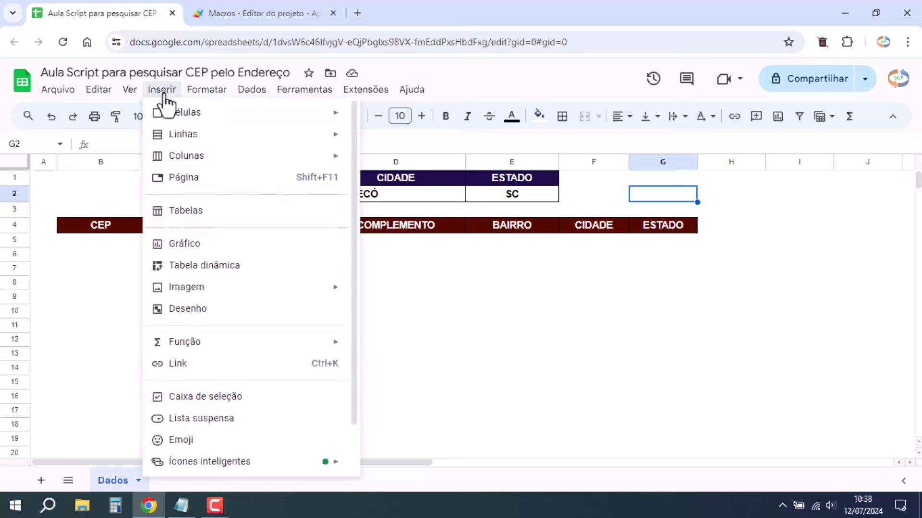
pyautogui.moveTo(186, 287)
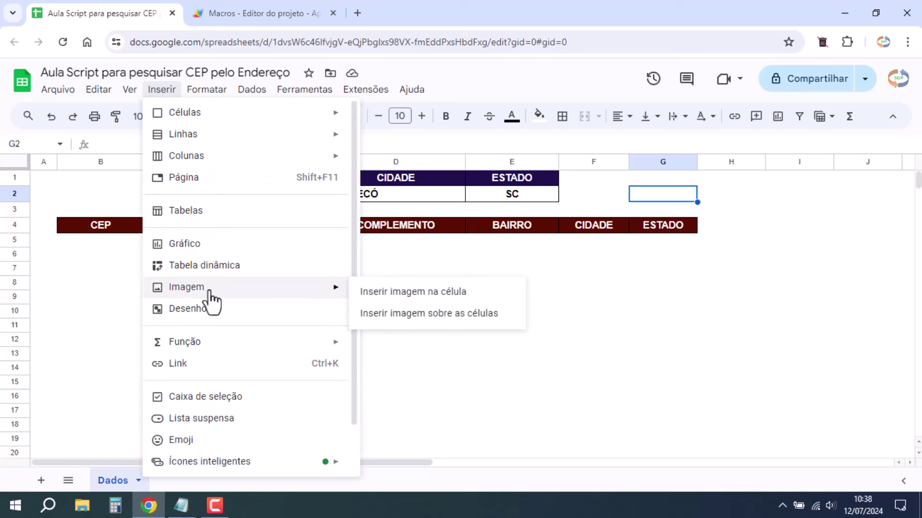
pyautogui.click(445, 321)
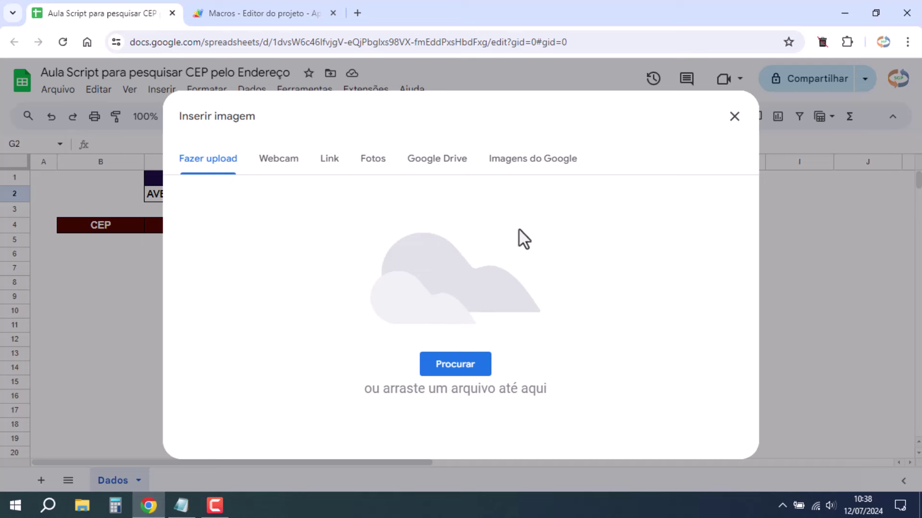
# - Search Google Images for 'BOTÃO PESQUISAR' and select the blue search-button image
pyautogui.click(533, 166)
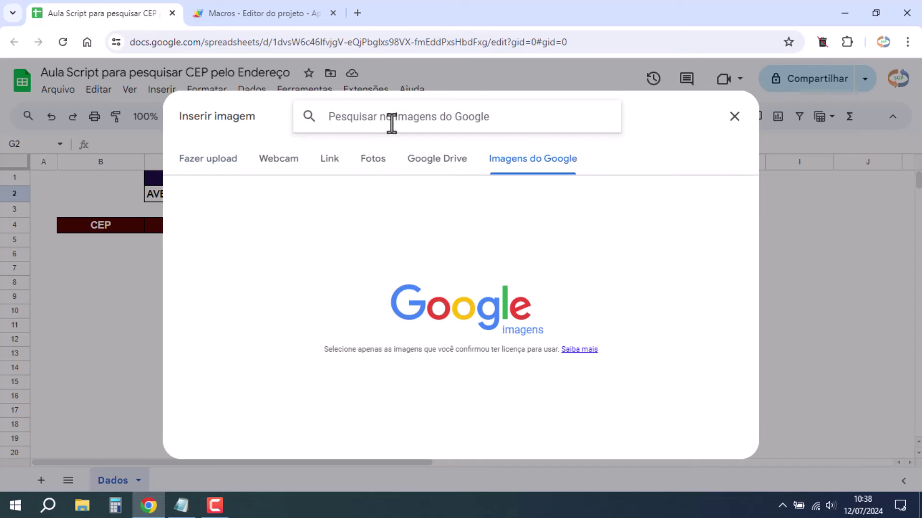
pyautogui.write('BOTÃO ')
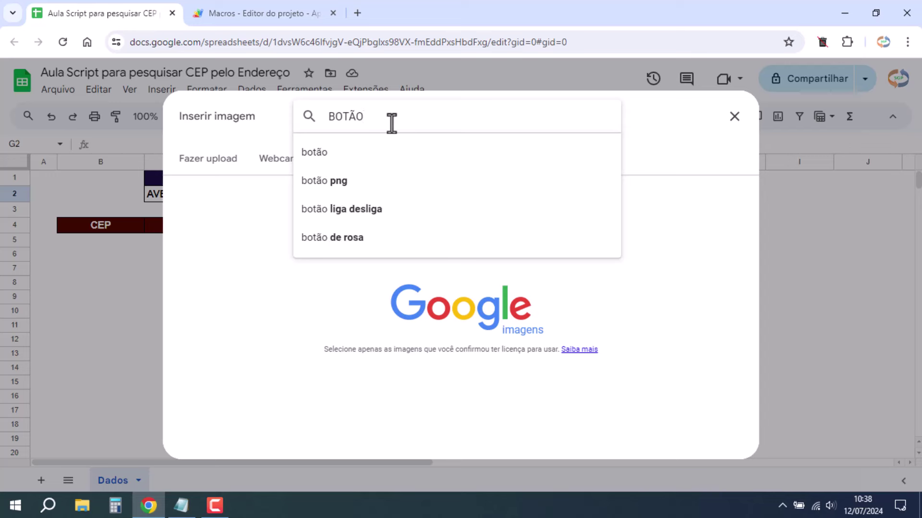
pyautogui.write('PESQUISA')
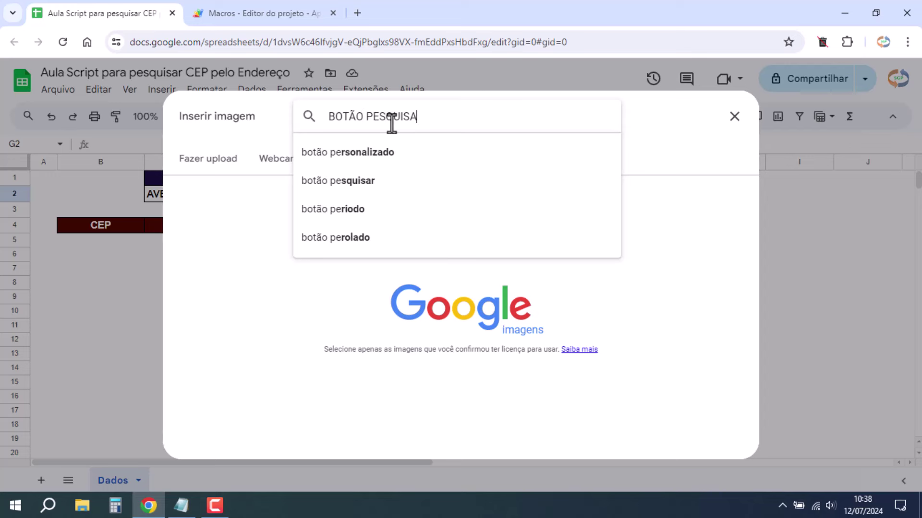
pyautogui.write('R')
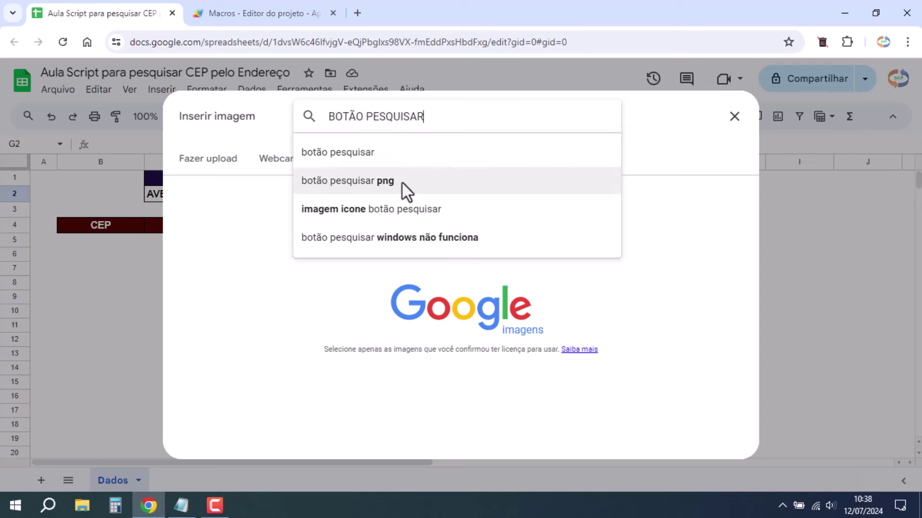
pyautogui.click(402, 183)
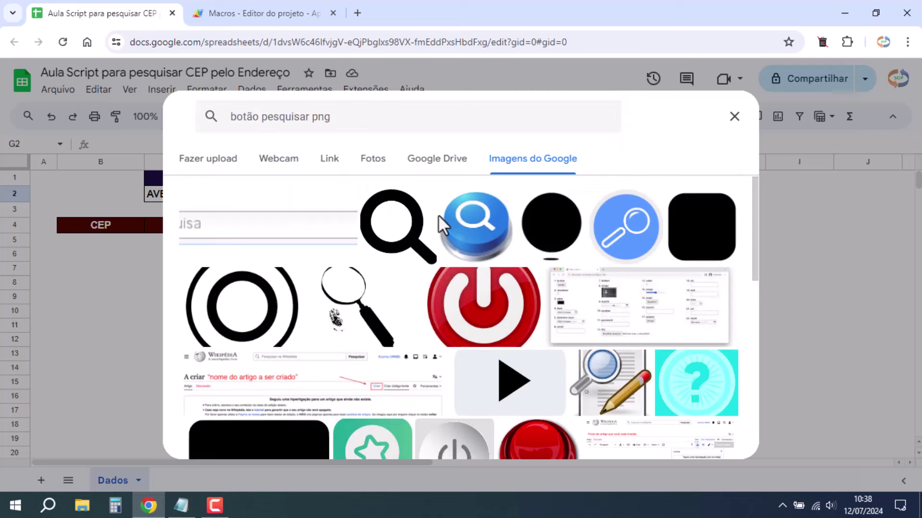
pyautogui.click(478, 237)
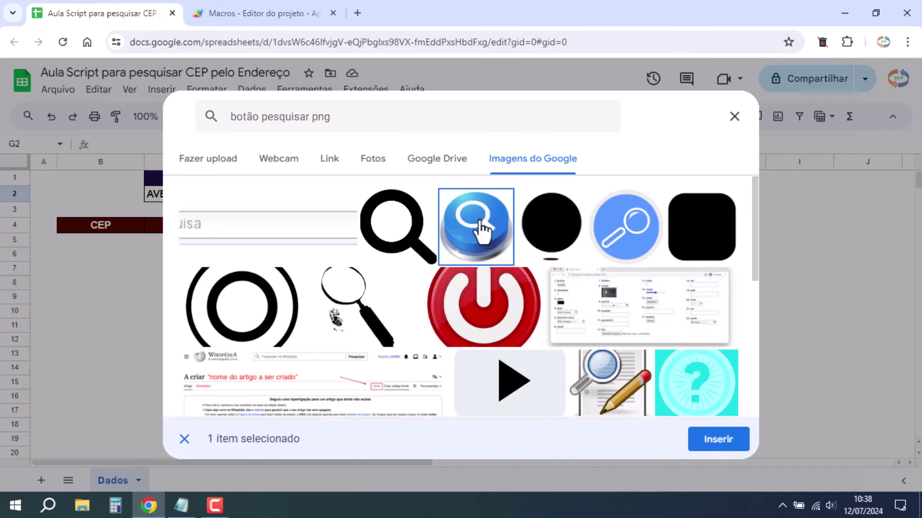
# - Insert the blue button image and shrink it to a small icon beside the address cells in column F
pyautogui.click(726, 448)
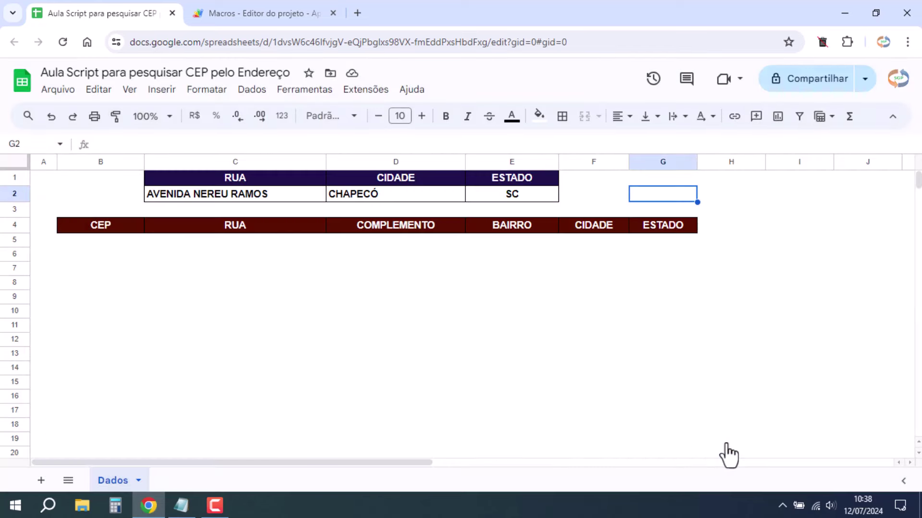
pyautogui.click(735, 354)
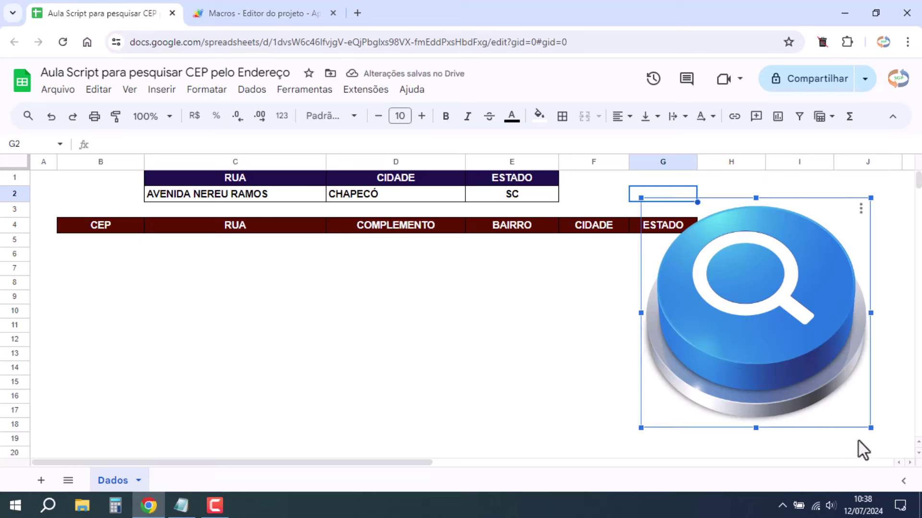
pyautogui.moveTo(870, 428)
pyautogui.mouseDown()
pyautogui.moveTo(676, 232)
pyautogui.moveTo(599, 185)
pyautogui.mouseUp()
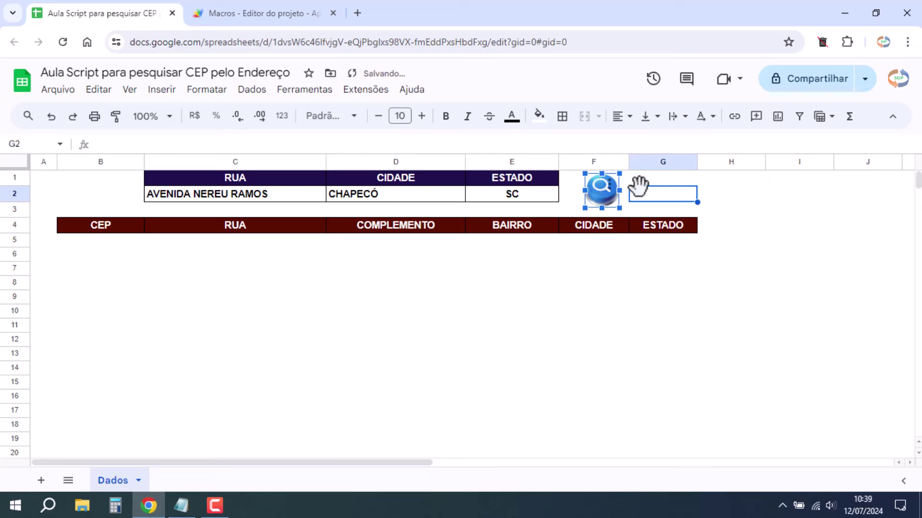
pyautogui.click(656, 194)
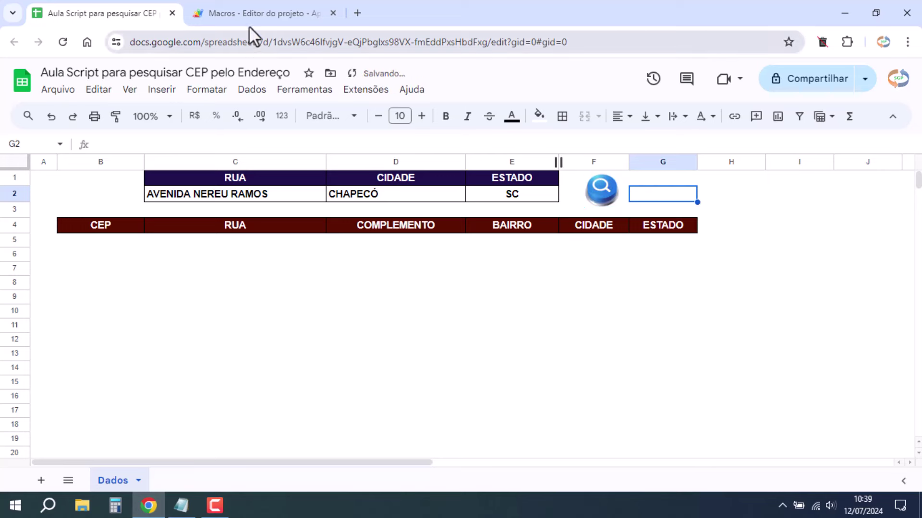
pyautogui.click(244, 8)
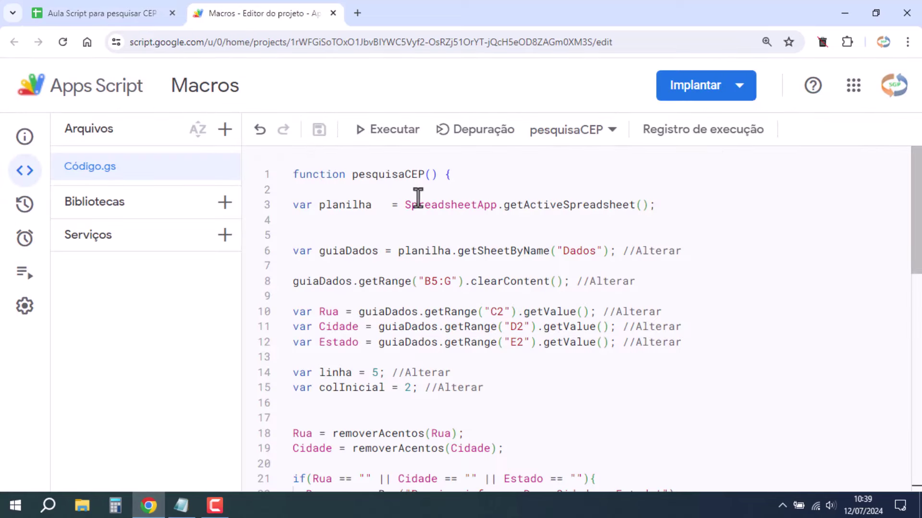
pyautogui.doubleClick(424, 174)
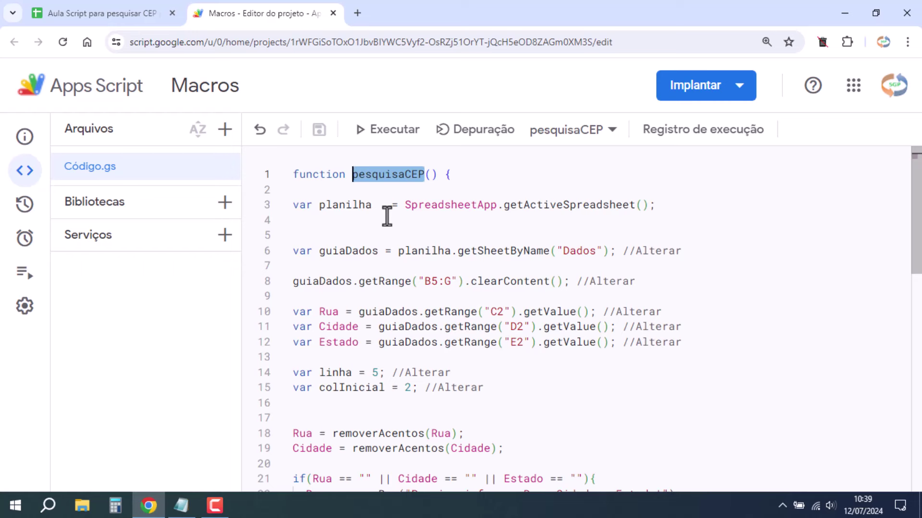
# - Assign the script 'pesquisaCEP' to the search-button image through its Transferir script option
pyautogui.click(92, 13)
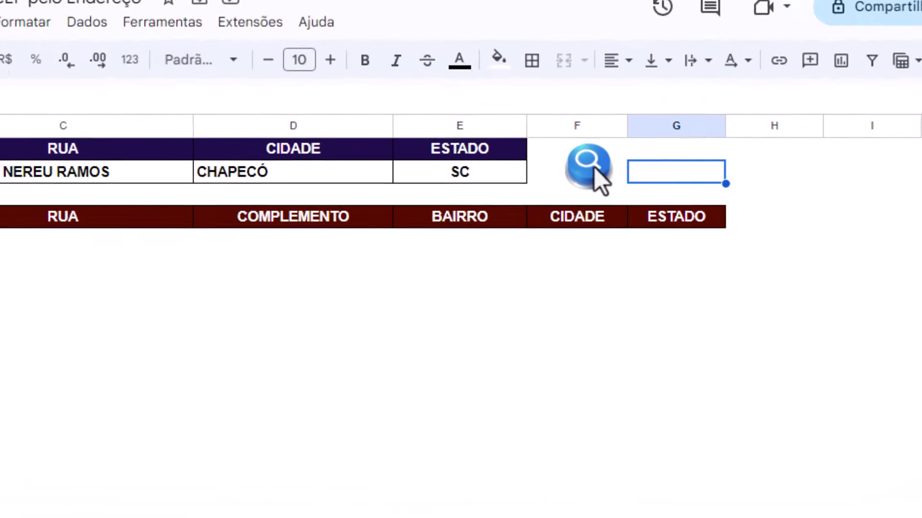
pyautogui.click(604, 191)
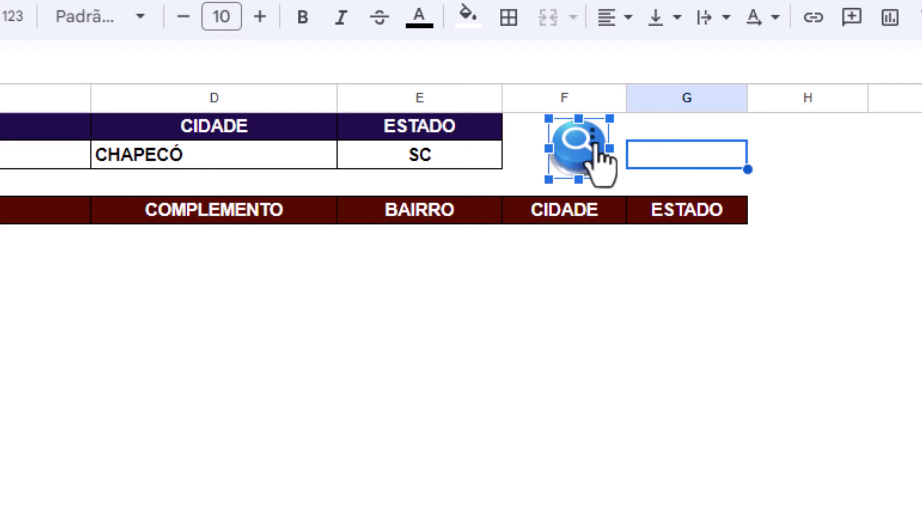
pyautogui.click(594, 142)
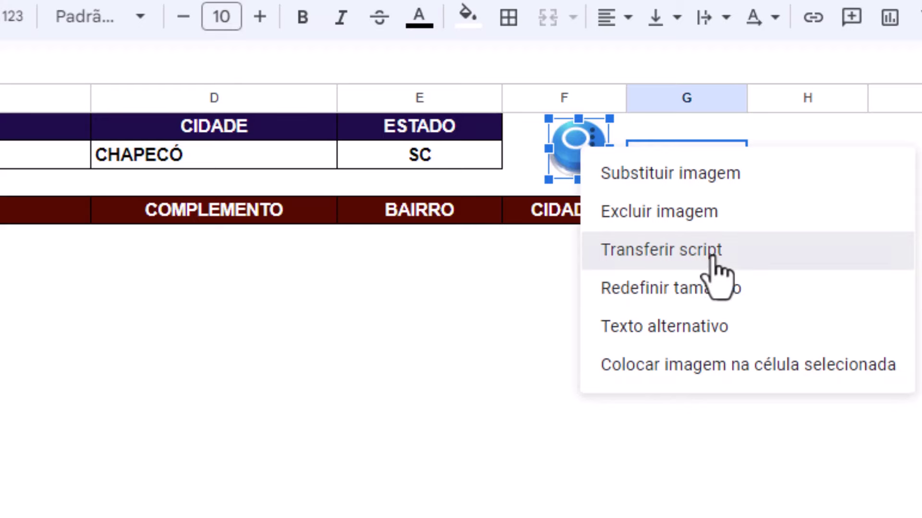
pyautogui.click(714, 260)
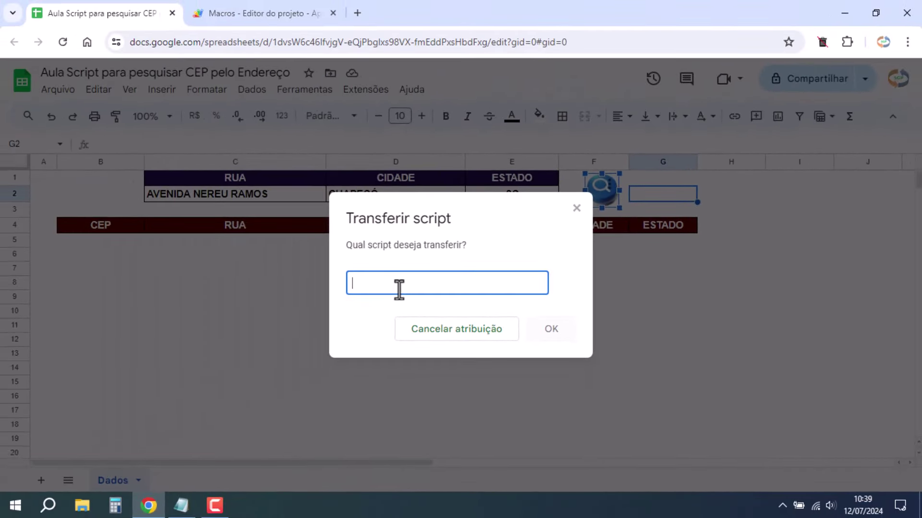
pyautogui.write('pesquisaCEP')
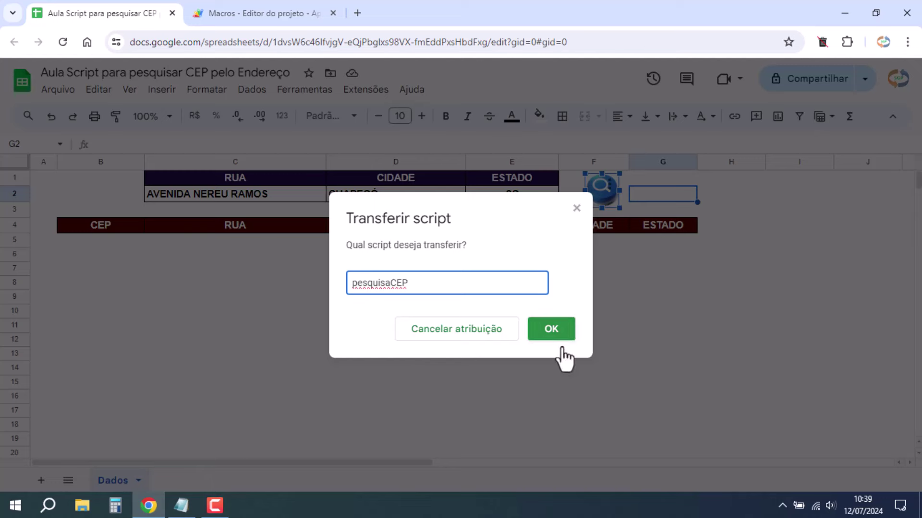
pyautogui.click(561, 346)
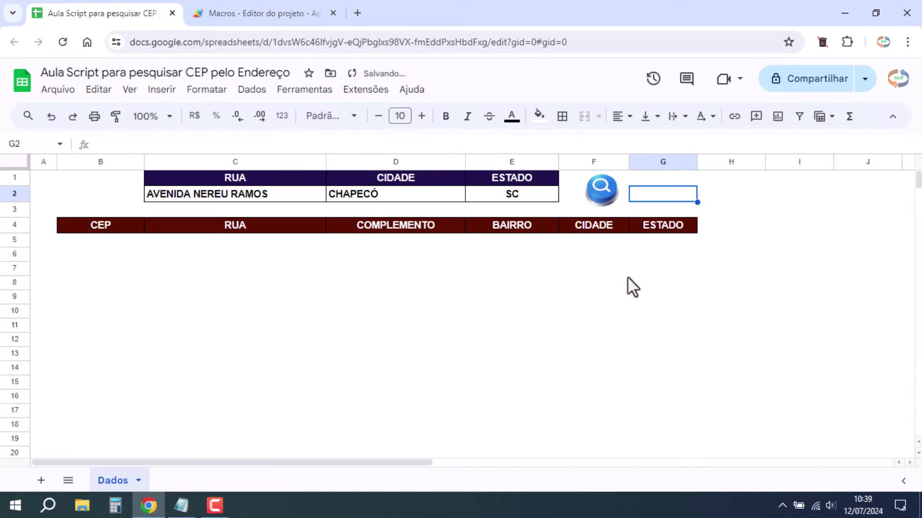
# - Authorize the Macros script: pick the account, proceed past the unverified-app warning, and allow access
pyautogui.click(601, 189)
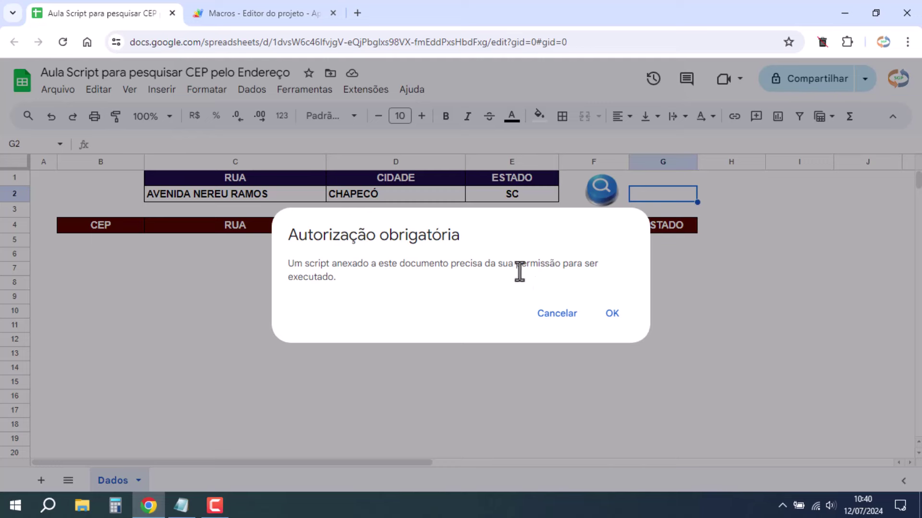
pyautogui.click(614, 316)
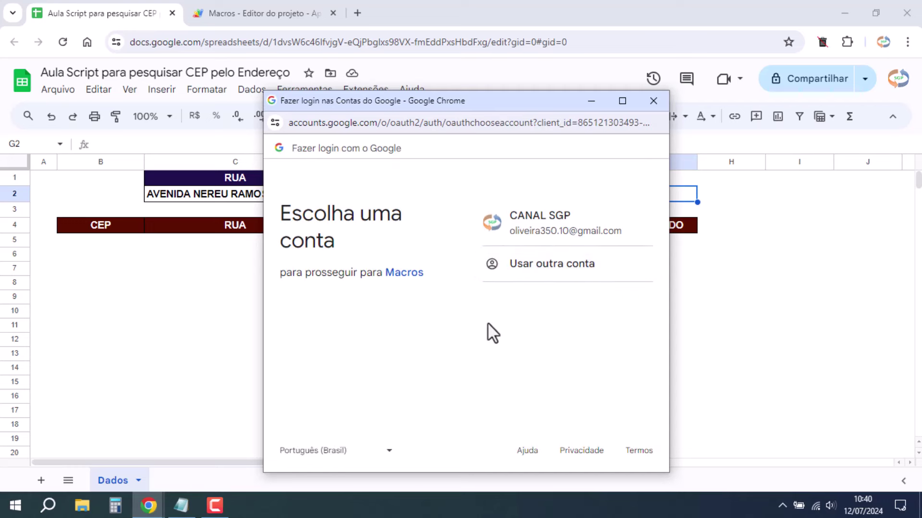
pyautogui.click(555, 230)
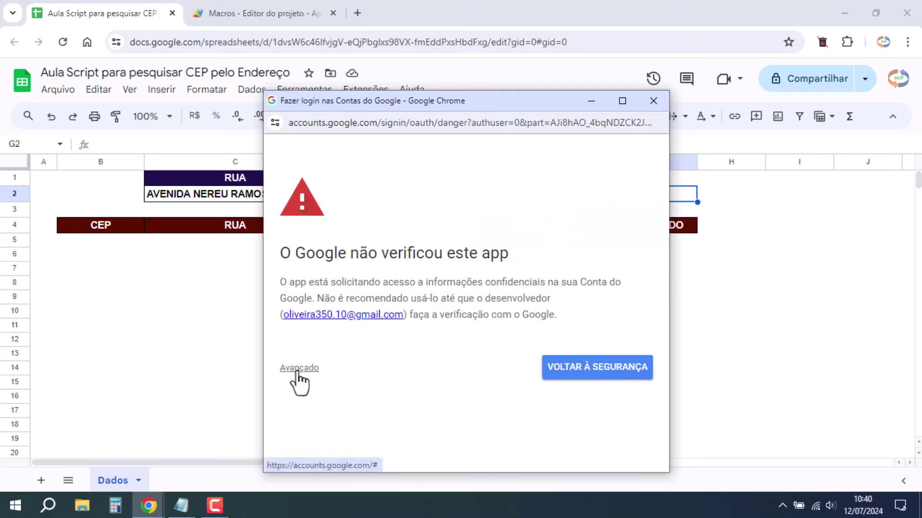
pyautogui.click(297, 370)
pyautogui.scroll(-2, 358, 331)
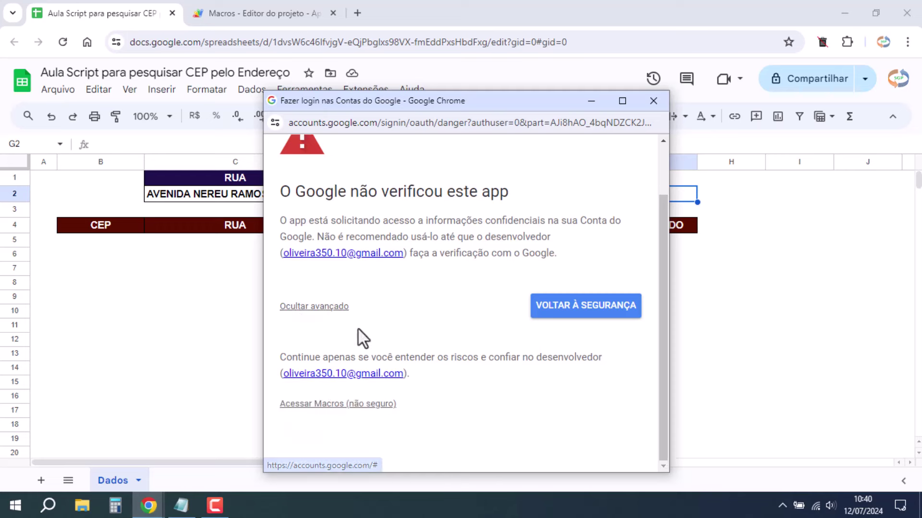
pyautogui.click(325, 404)
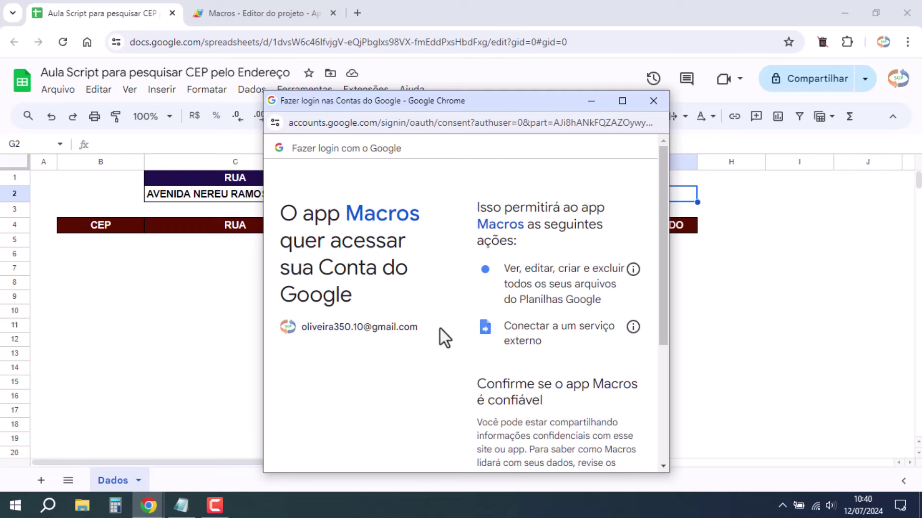
pyautogui.scroll(-4, 553, 264)
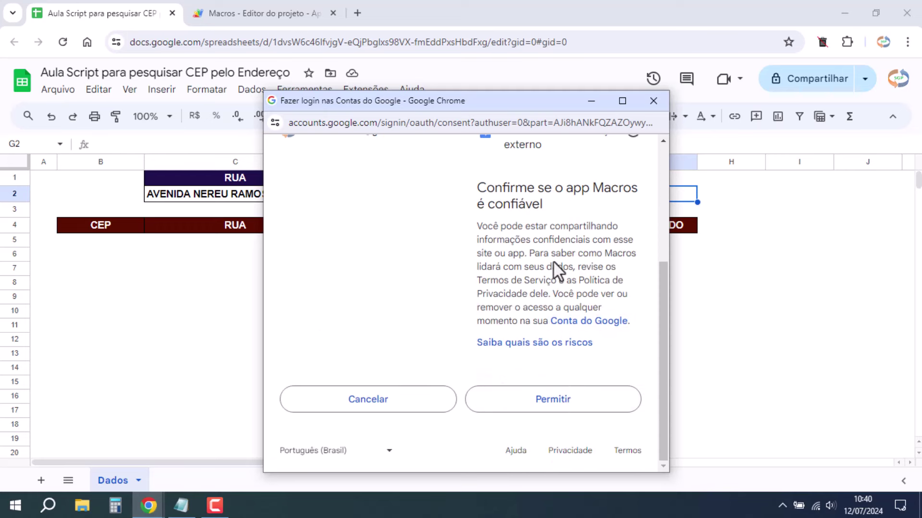
pyautogui.click(568, 402)
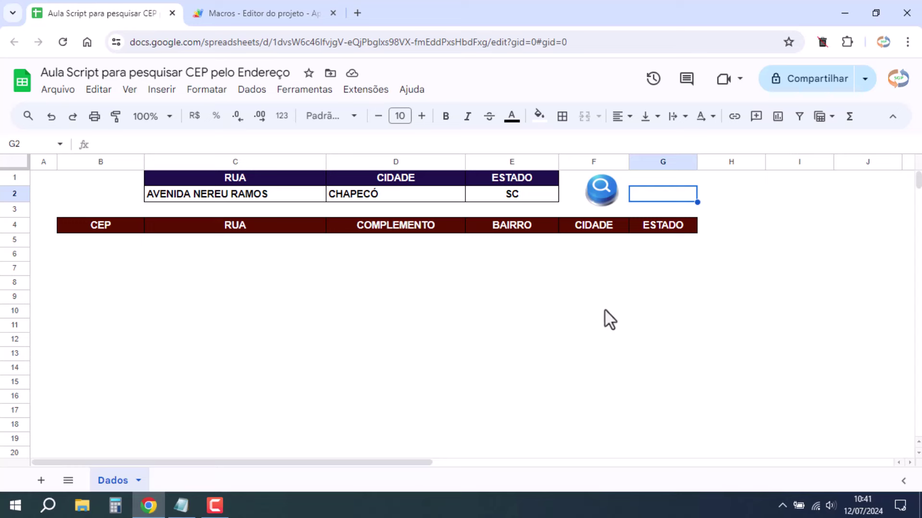
# - Check the street, city and state entered in cells C2, D2 and E2
pyautogui.click(244, 199)
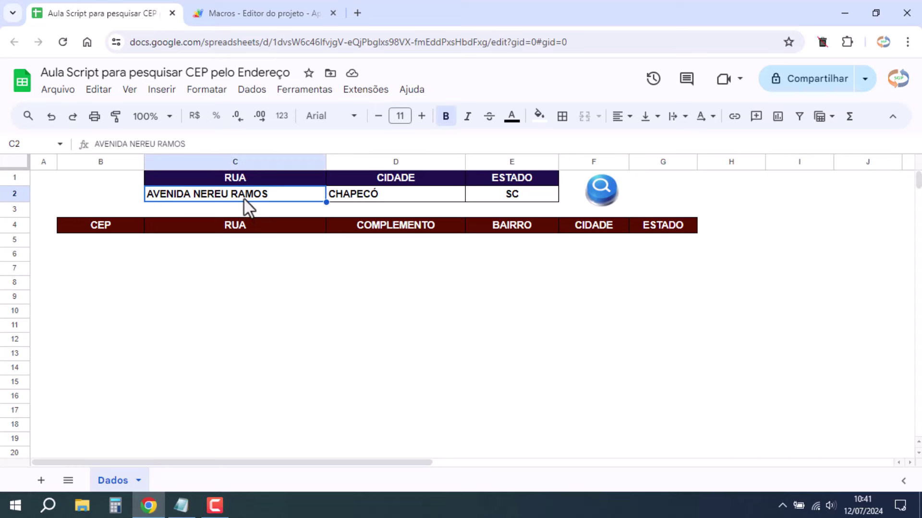
pyautogui.click(402, 196)
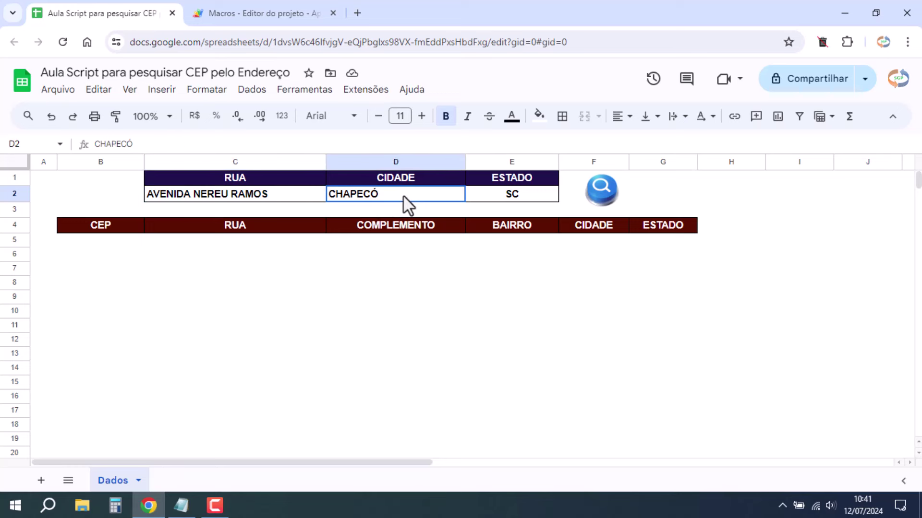
pyautogui.click(536, 197)
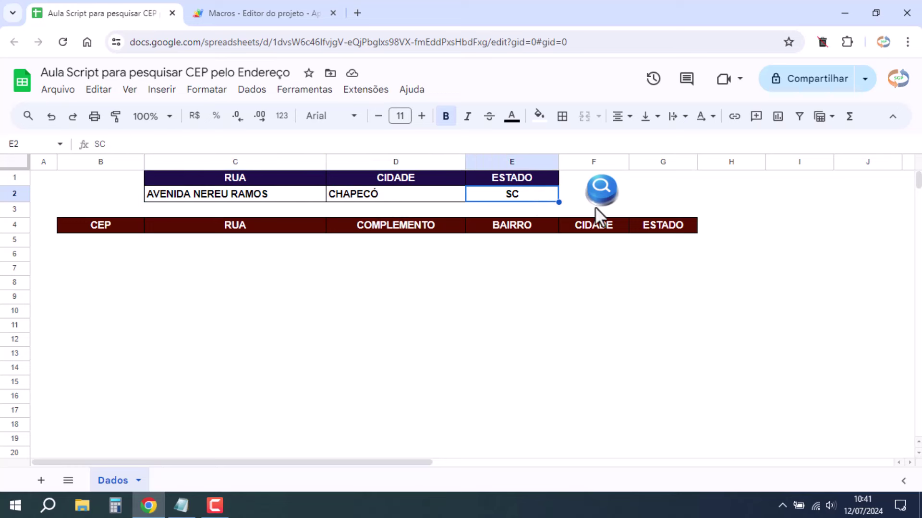
# - Run the CEP search from the button and select B5:B18 to count the 14 CEPs
pyautogui.click(604, 192)
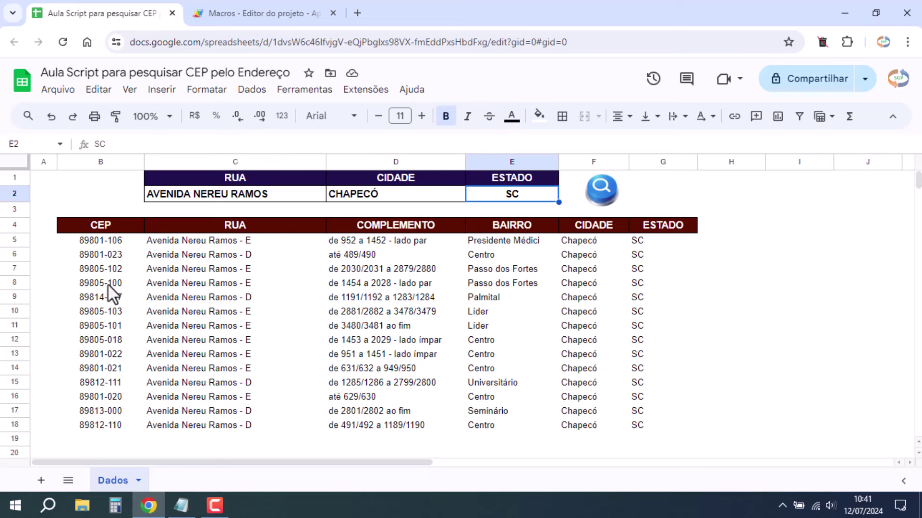
pyautogui.scroll(-2, 110, 278)
pyautogui.scroll(2, 111, 272)
pyautogui.moveTo(107, 244); pyautogui.dragTo(106, 423)
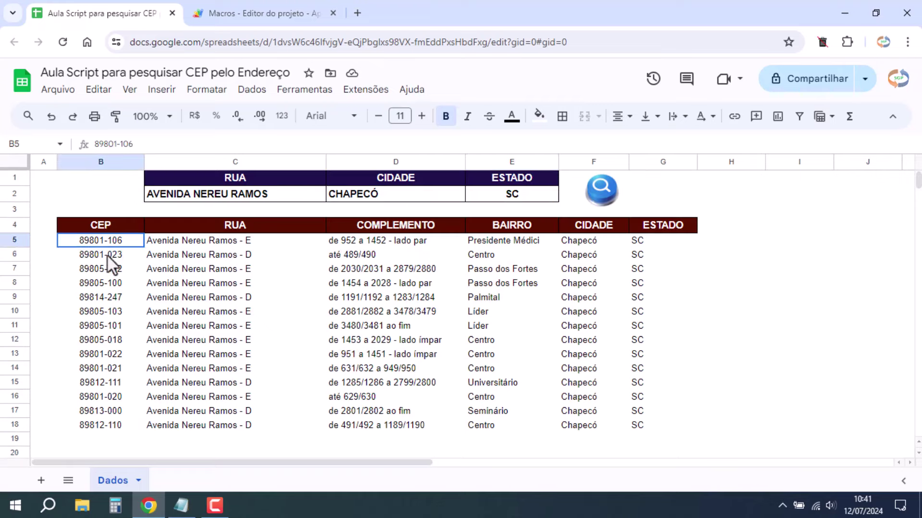